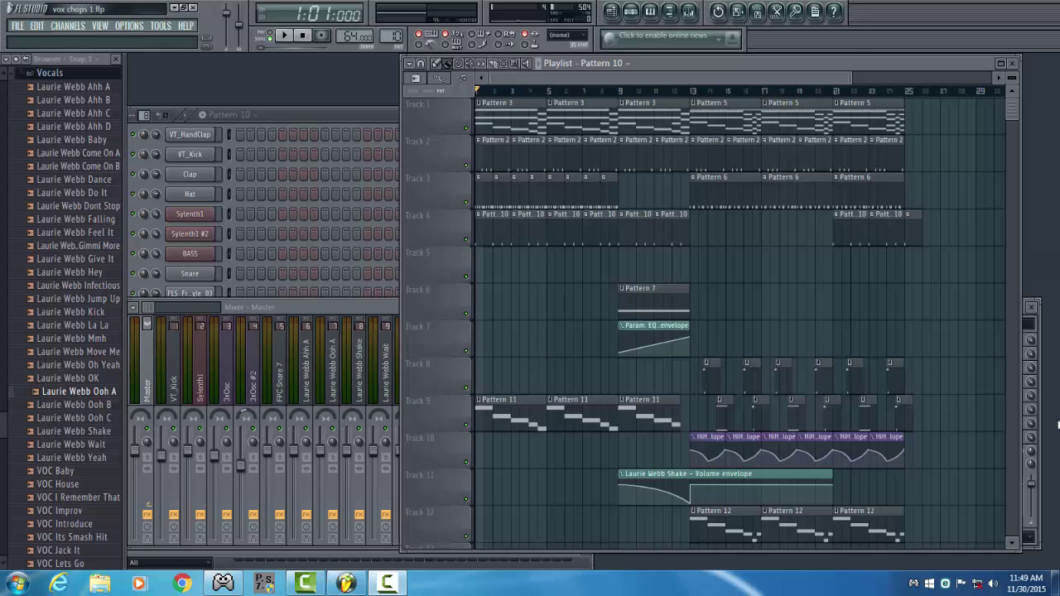
Play the whole arranged project from the start to hear the song.
click(284, 35)
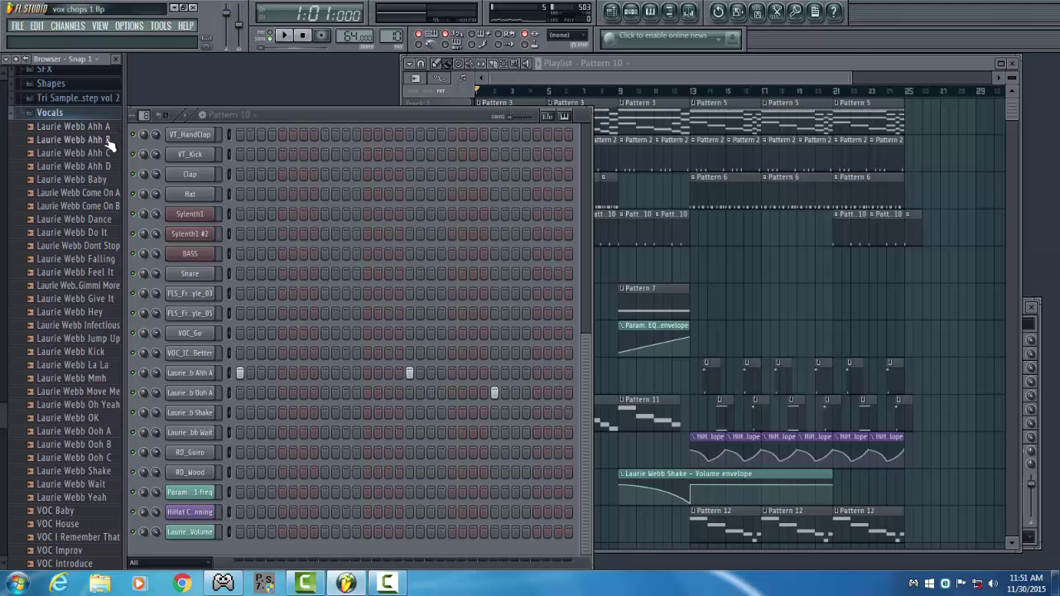
Preview the Laurie Webb Ahh A and Ahh B vocal samples, then bring up the Mixer.
click(106, 129)
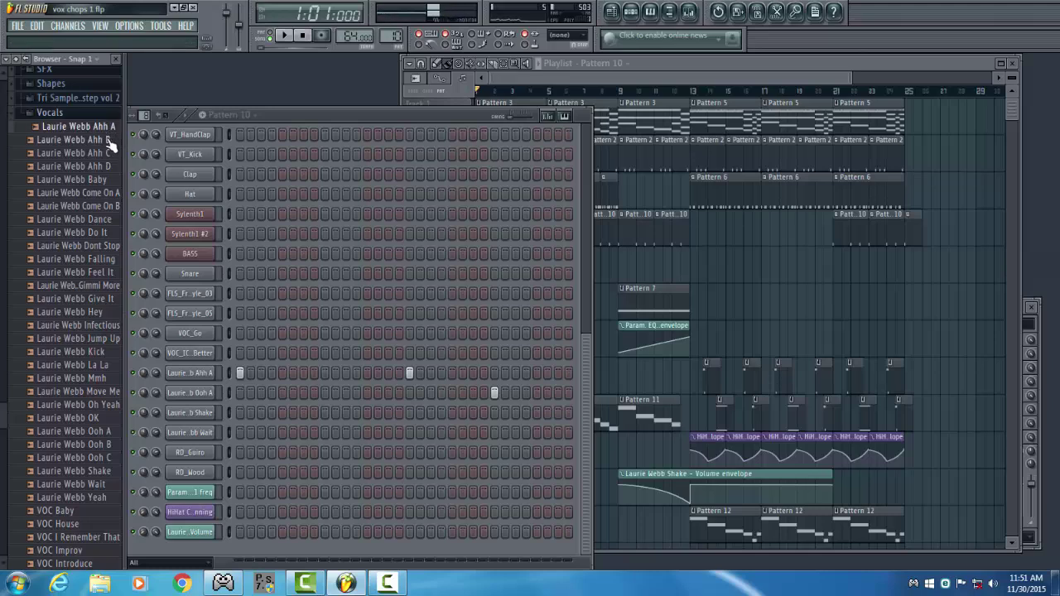
click(108, 141)
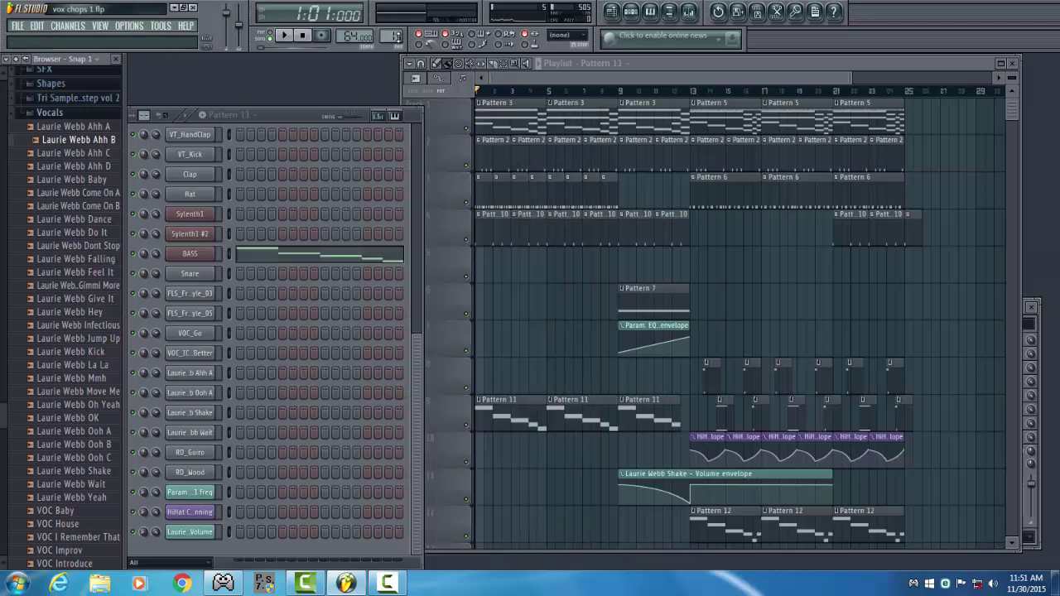
key(F9)
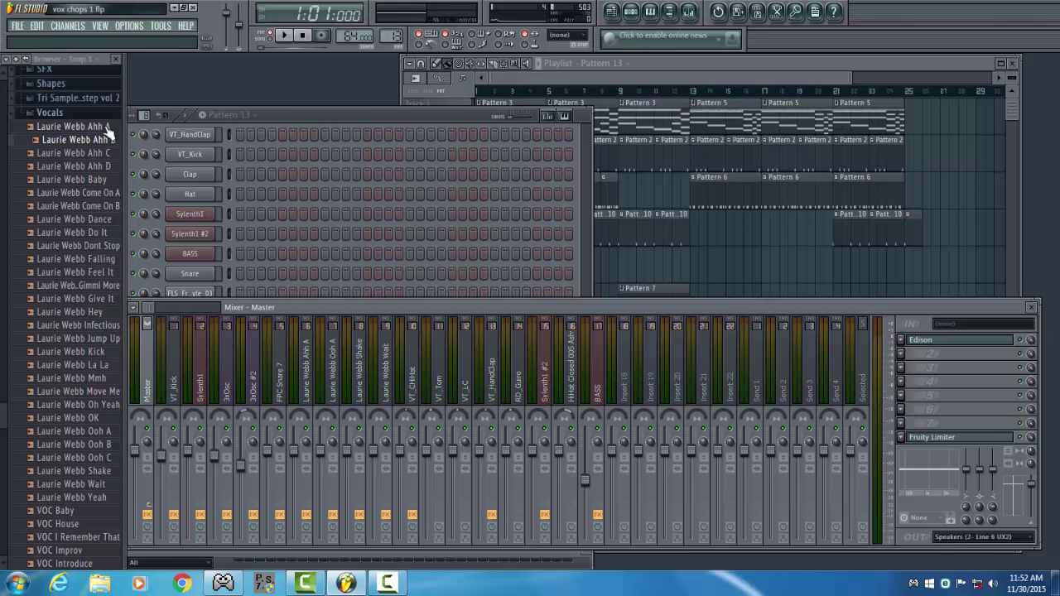
Preview Laurie Webb Ahh A, then load Edison into the Master insert's FX slot 2.
drag(107, 134, 106, 128)
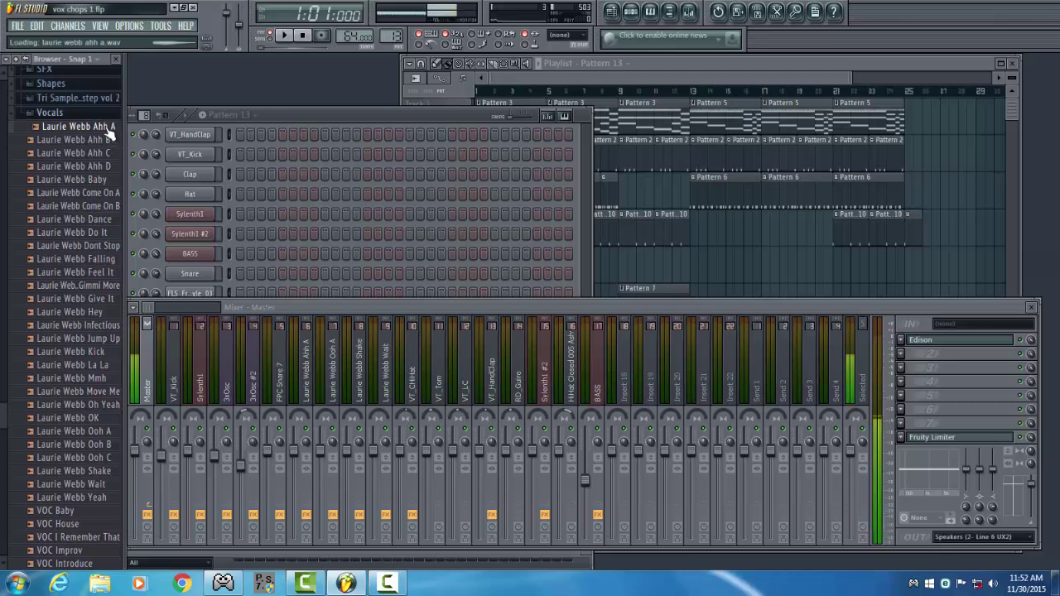
click(903, 354)
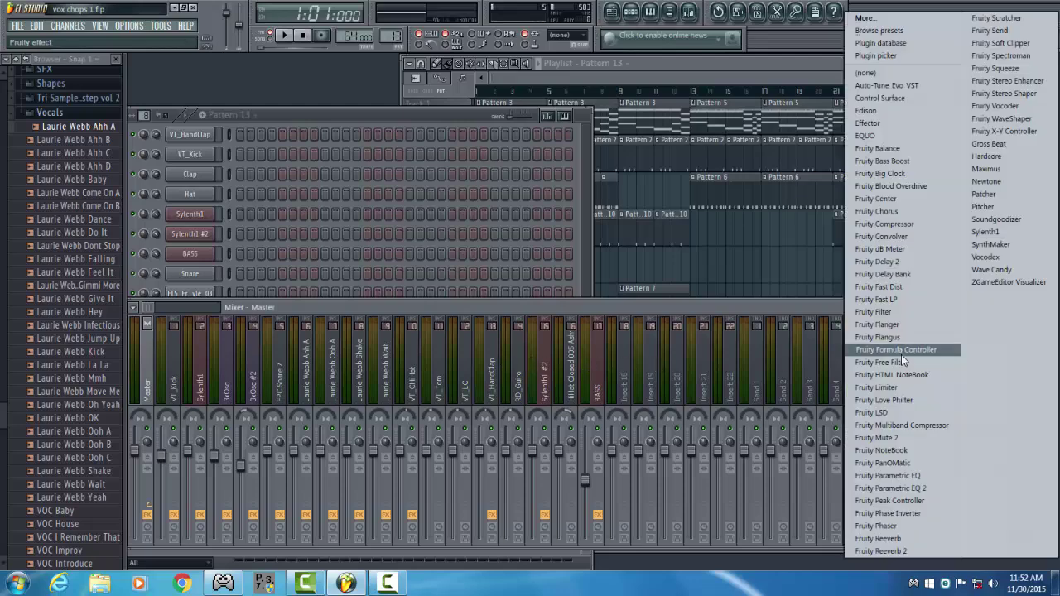
click(879, 112)
drag(537, 177, 729, 176)
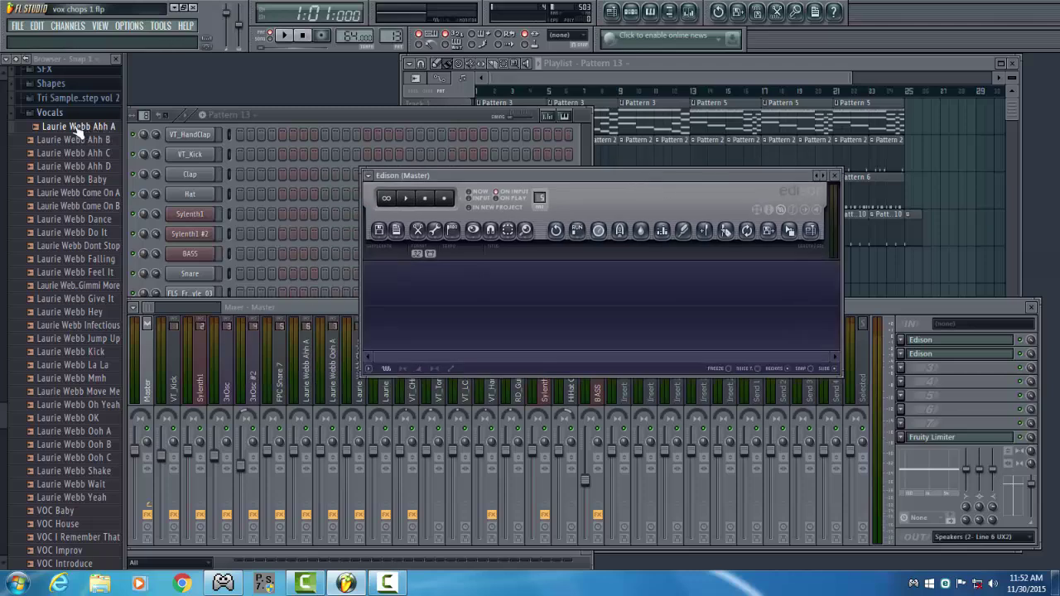
Detect Laurie Webb Ahh A's pitch regions in Edison, such as F#5 and E5, then close Edison.
drag(79, 132, 429, 300)
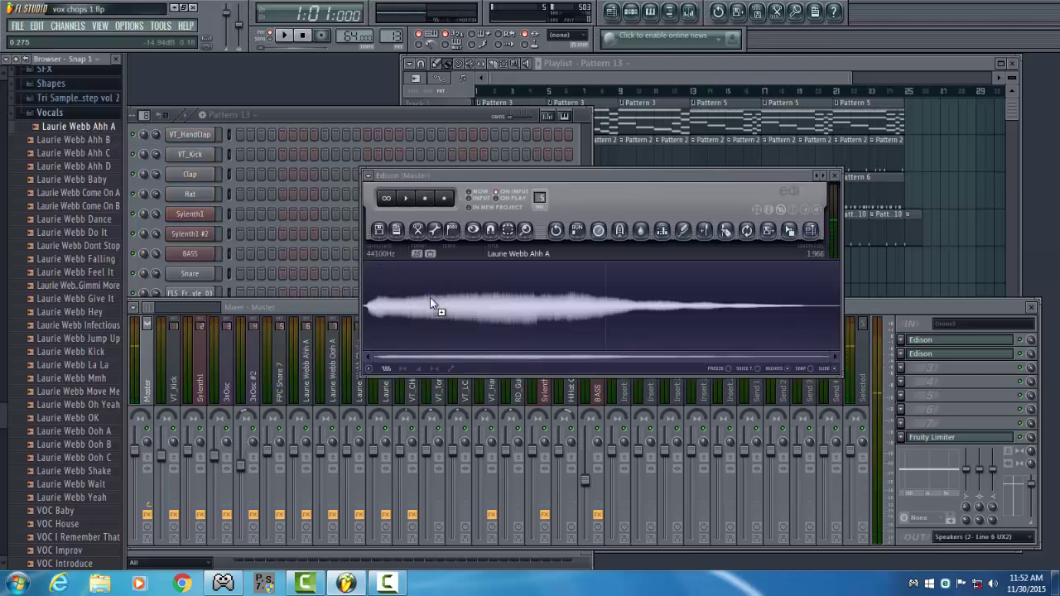
click(452, 231)
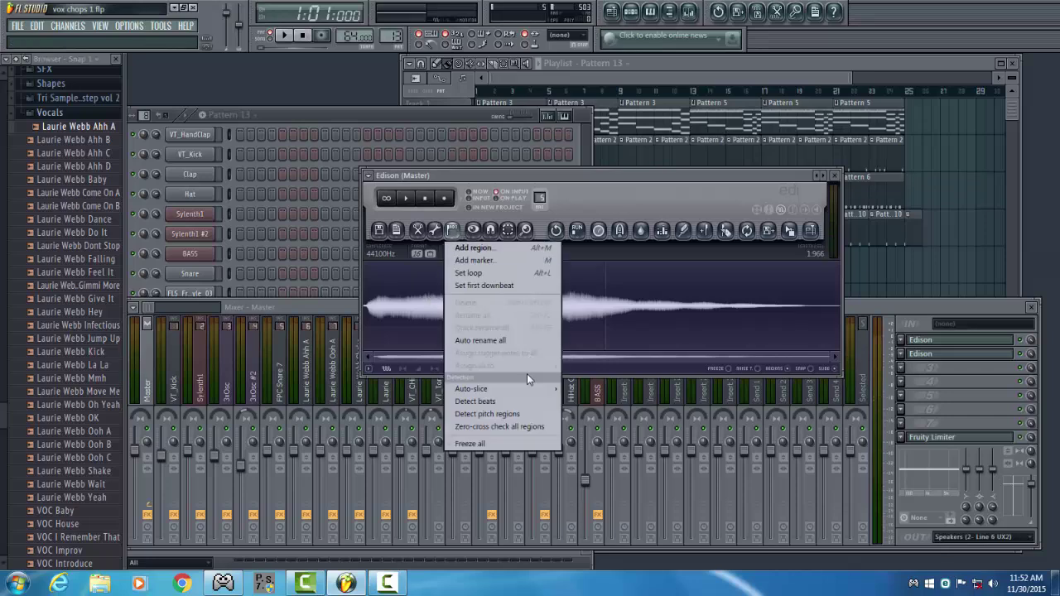
click(513, 414)
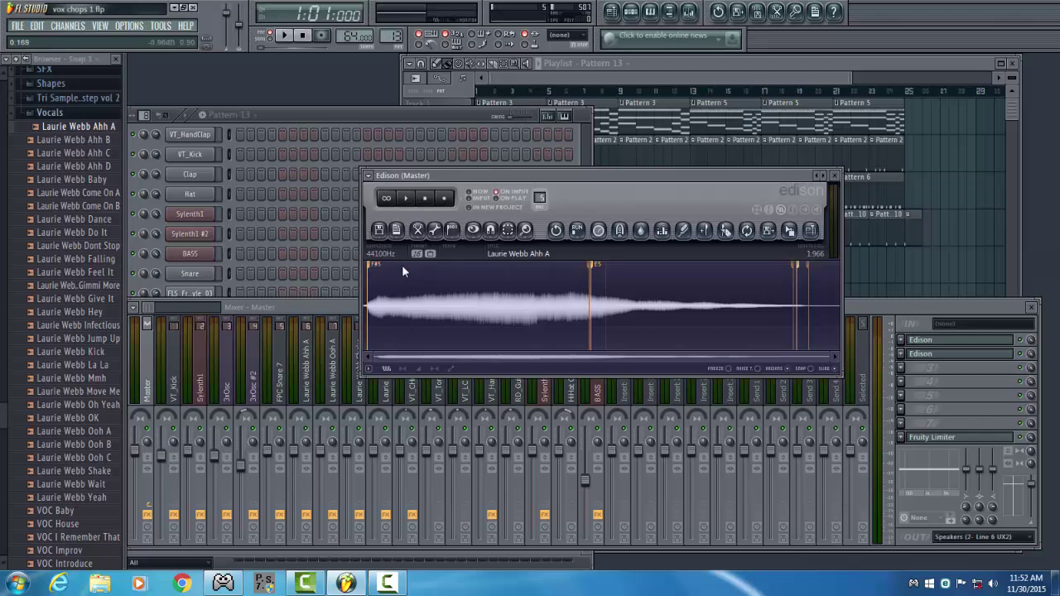
click(406, 198)
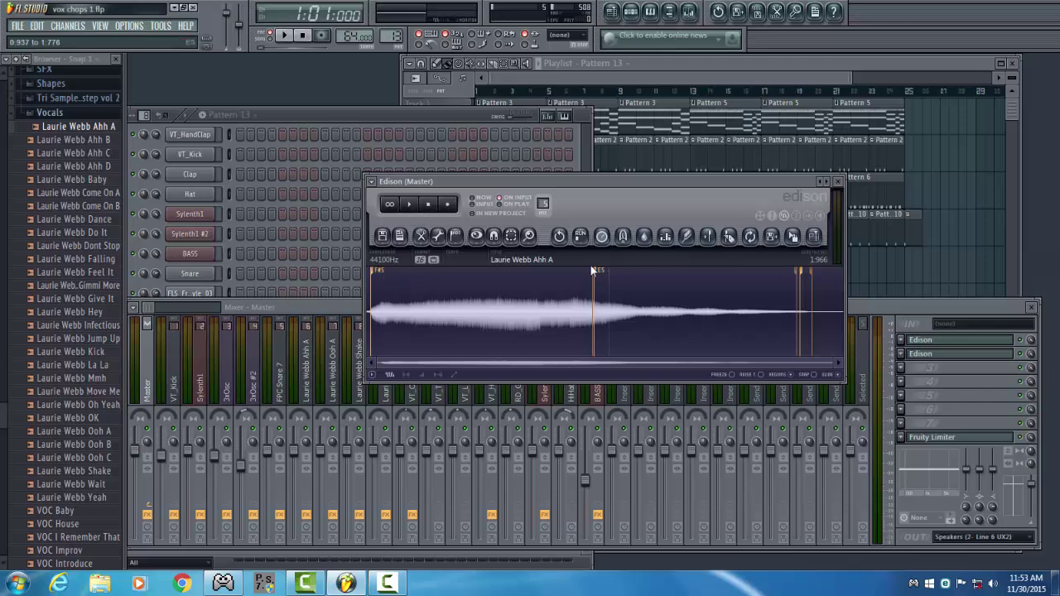
click(837, 181)
click(584, 116)
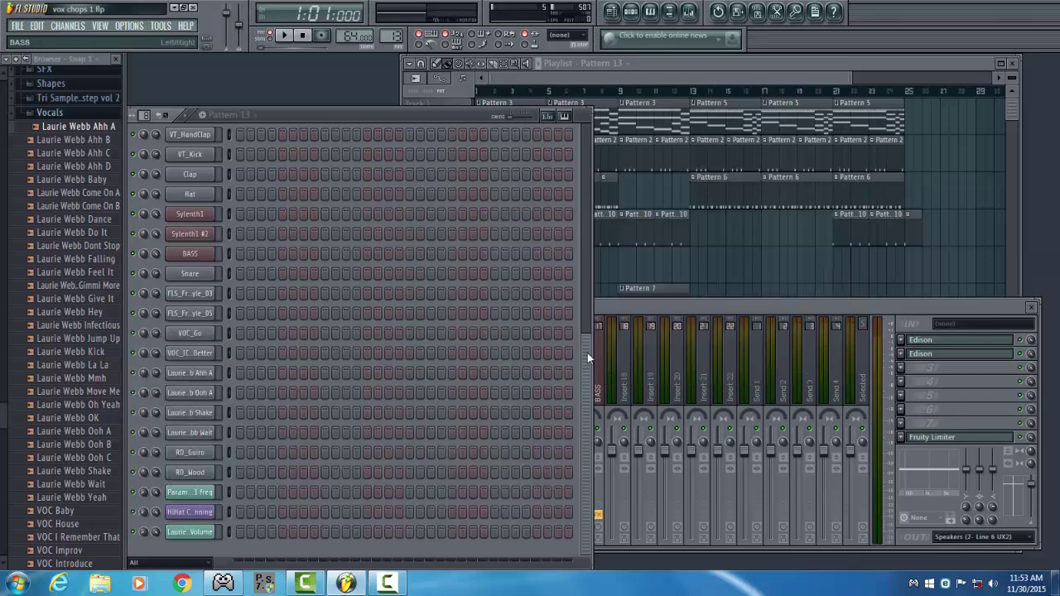
Import the GMajor scale MIDI into Sylenth1's piano roll and view its seven notes.
drag(587, 358, 585, 296)
right_click(216, 282)
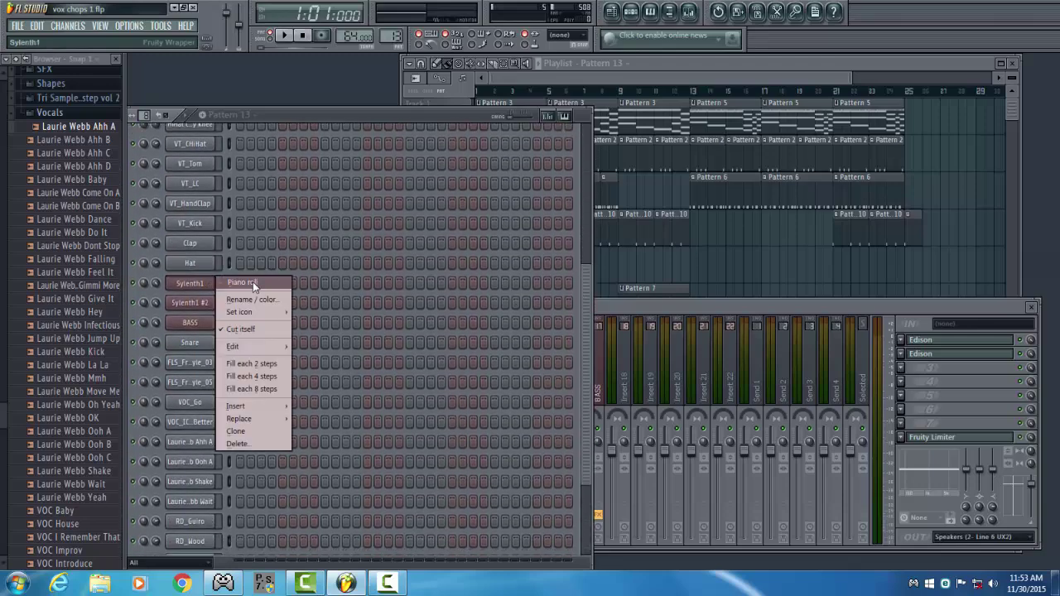
click(253, 281)
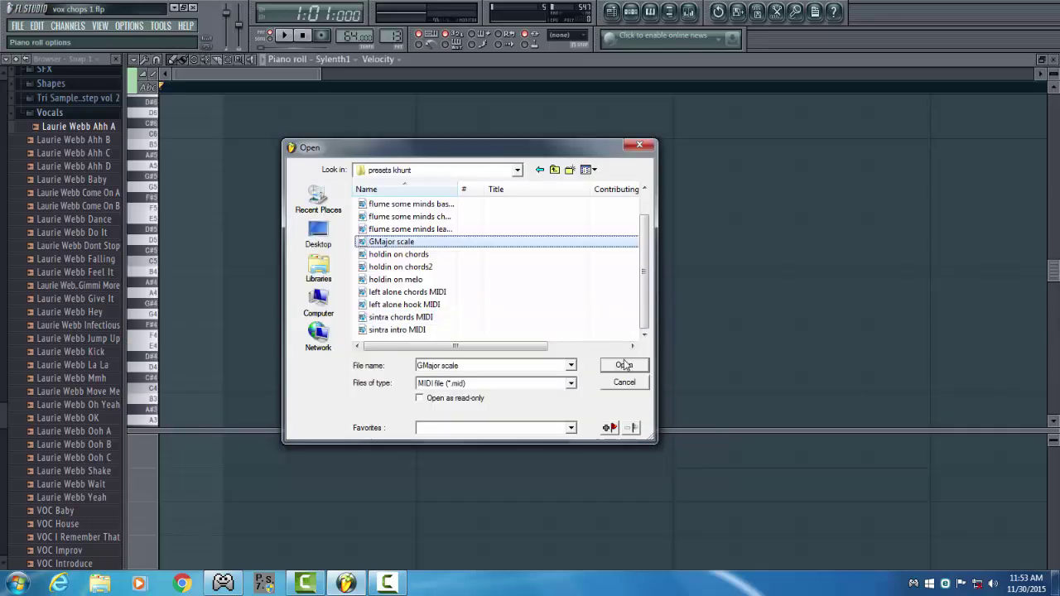
click(625, 366)
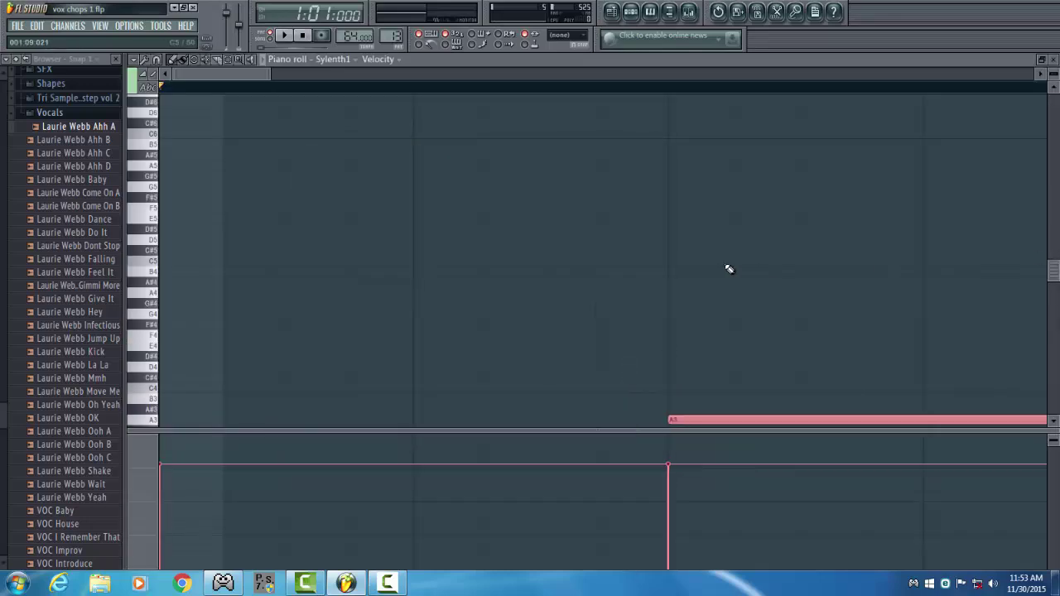
scroll(881, 262, down, 1)
scroll(800, 289, down, 3)
scroll(800, 289, down, 3)
scroll(803, 289, down, 1)
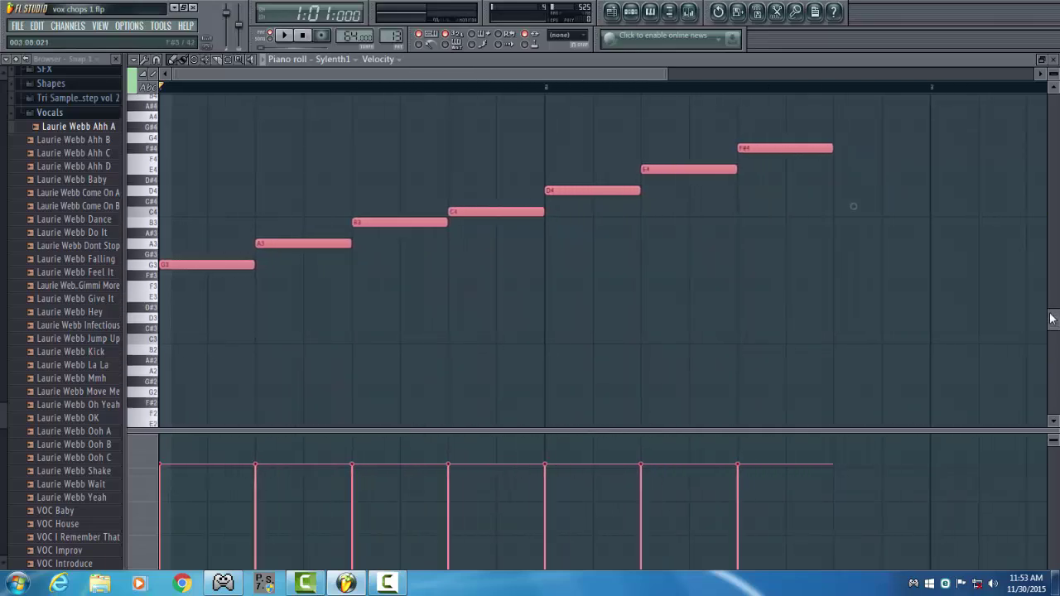
drag(1049, 315, 1049, 302)
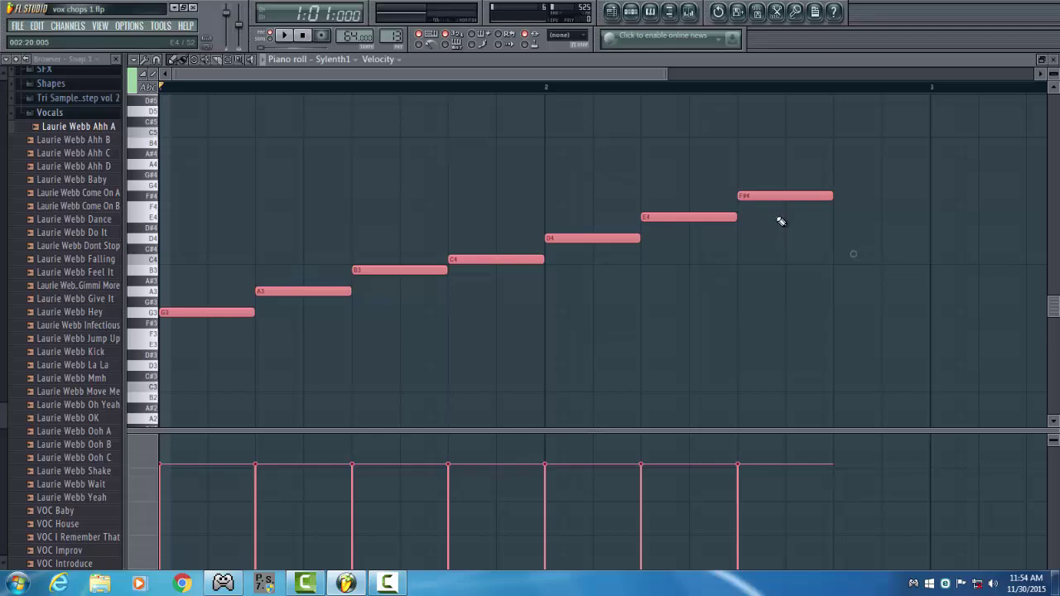
Reopen Sylenth1's piano roll and delete all seven G3–F#4 scale notes.
key(F7)
click(478, 286)
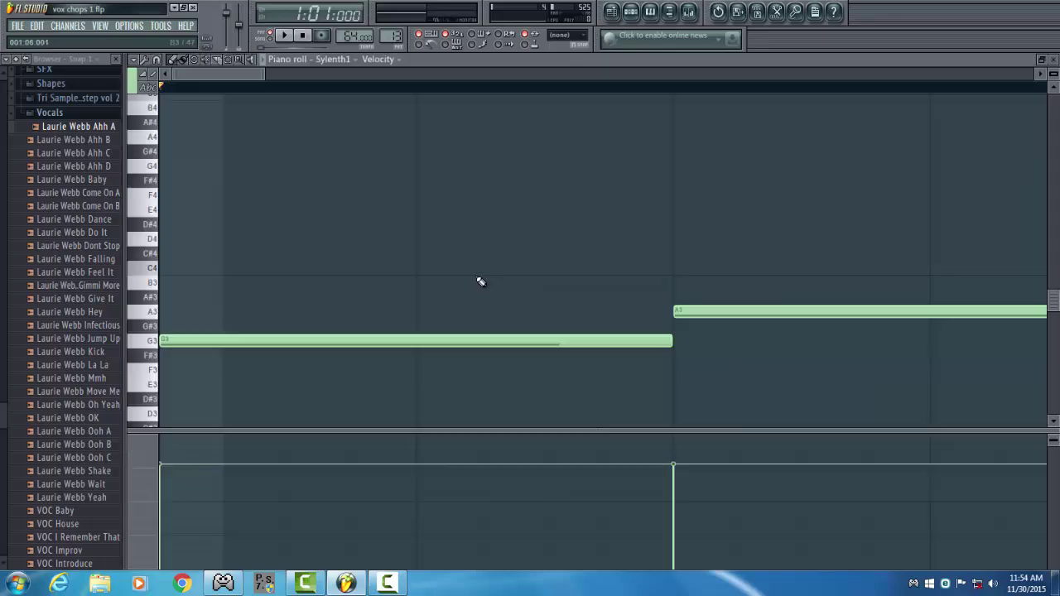
scroll(658, 198, down, 6)
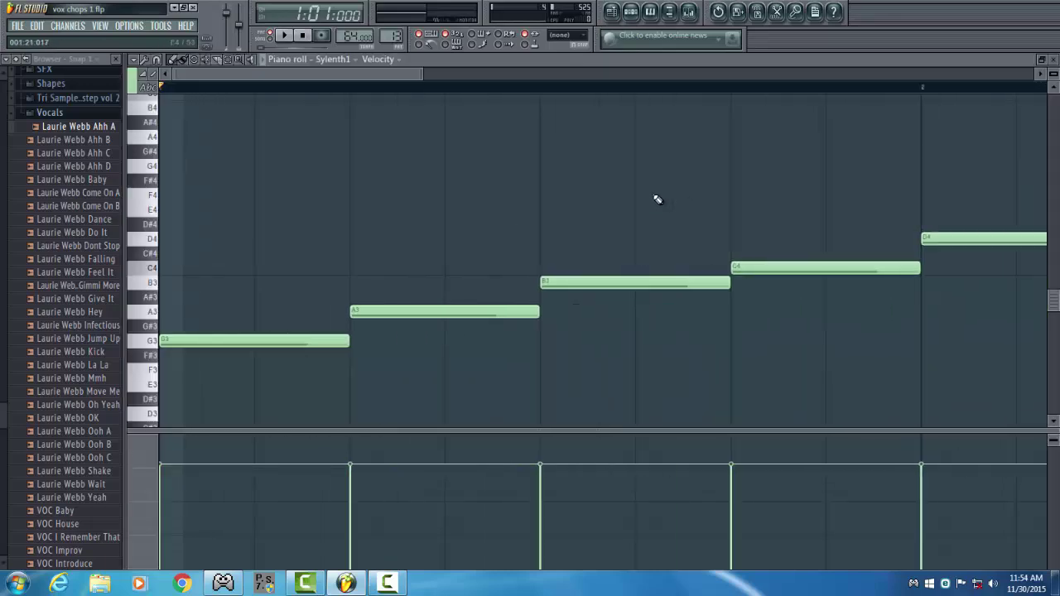
scroll(757, 162, down, 1)
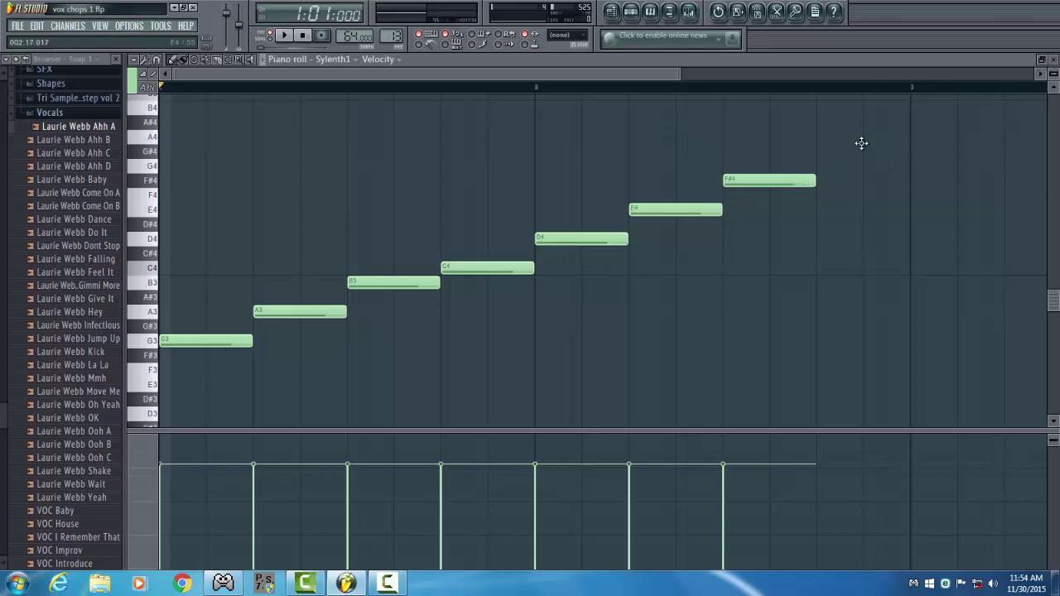
right_click(768, 180)
right_click(675, 210)
right_click(581, 238)
right_click(487, 268)
right_click(393, 282)
right_click(300, 311)
right_click(206, 340)
Preview Laurie Webb Ahh A and Ooh A, then add an Ahh A hit on Pattern 13's first step.
key(Escape)
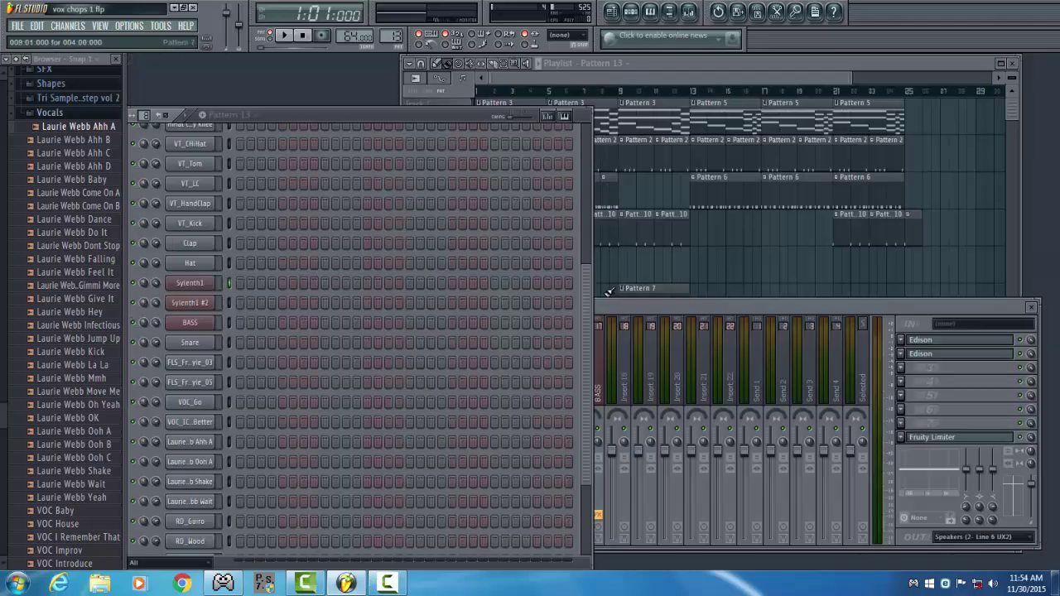
drag(587, 286, 578, 426)
click(602, 306)
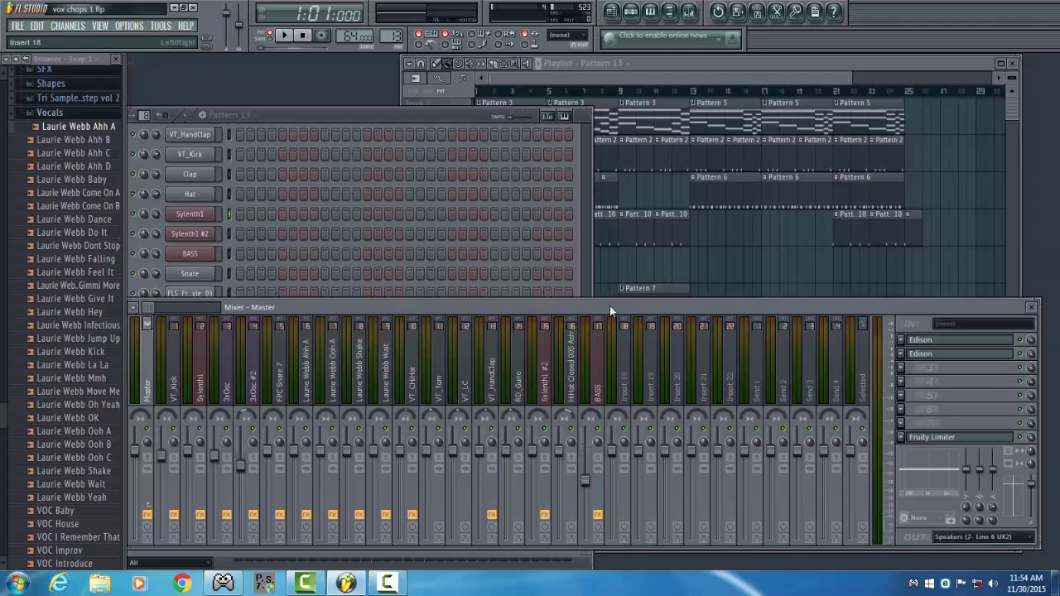
click(137, 286)
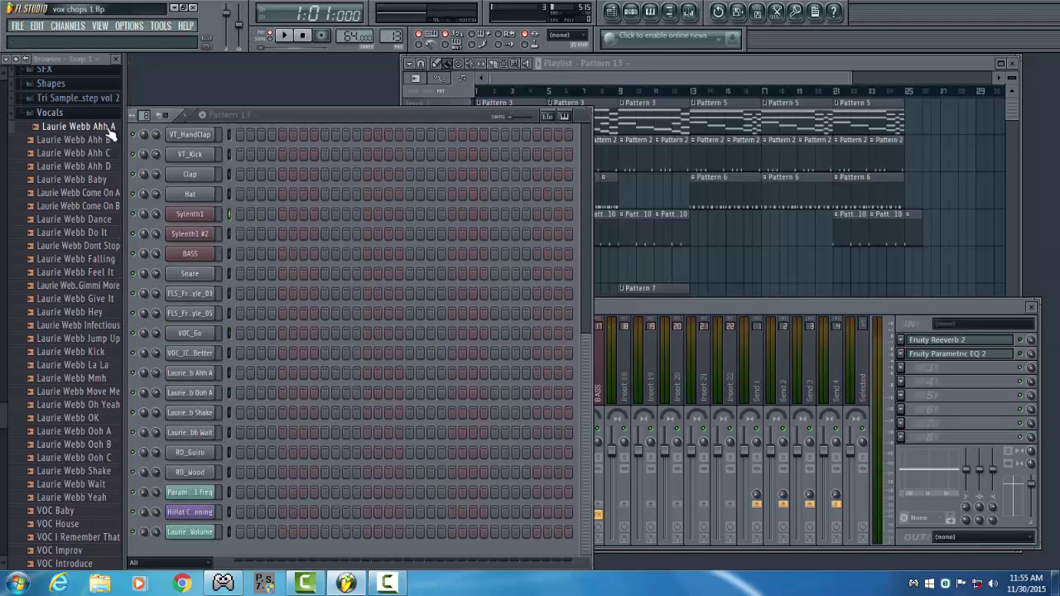
click(106, 130)
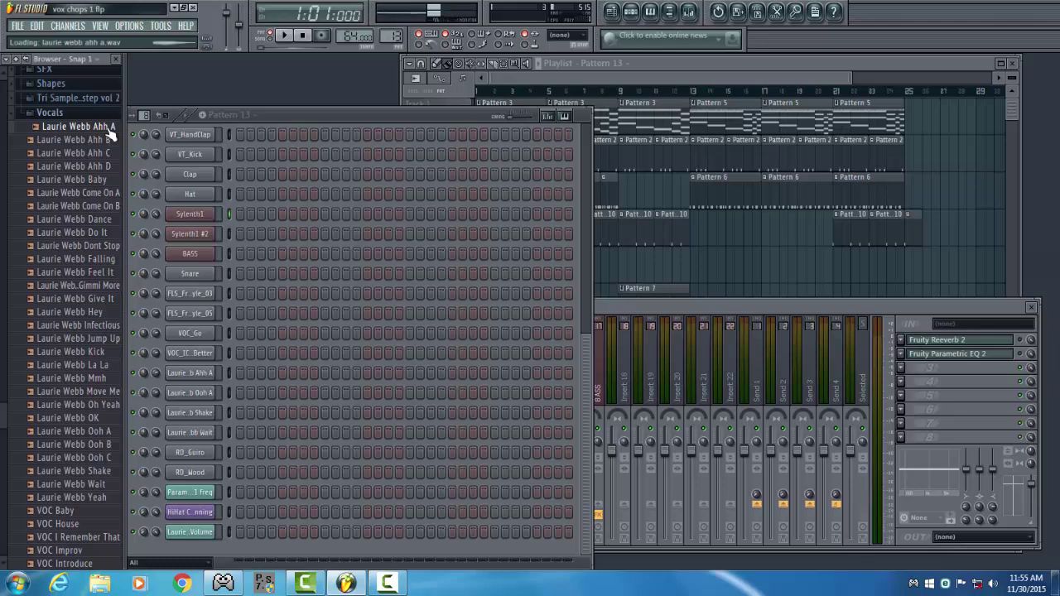
click(106, 433)
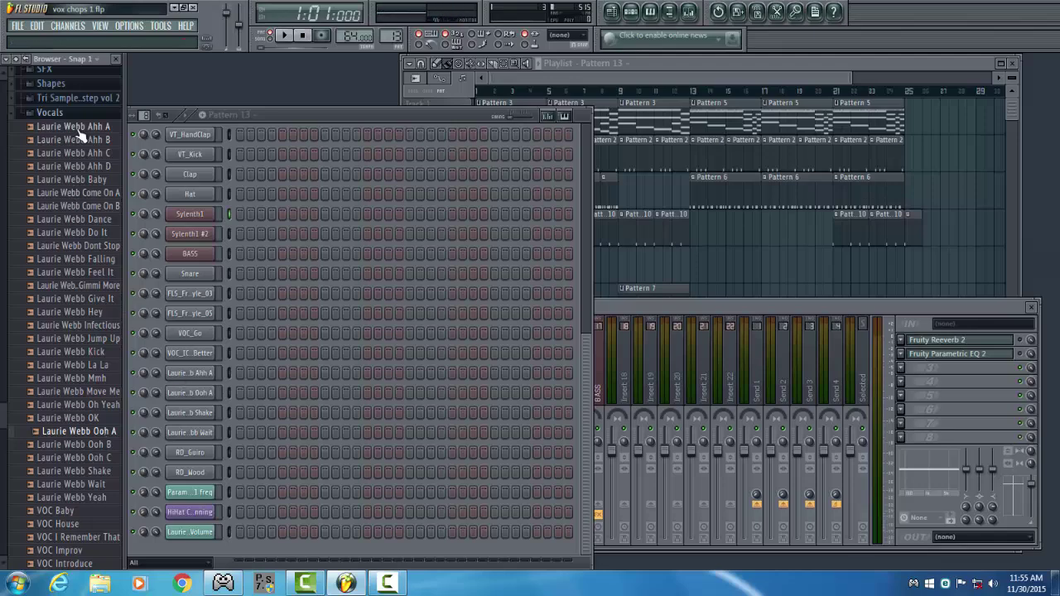
drag(81, 131, 211, 390)
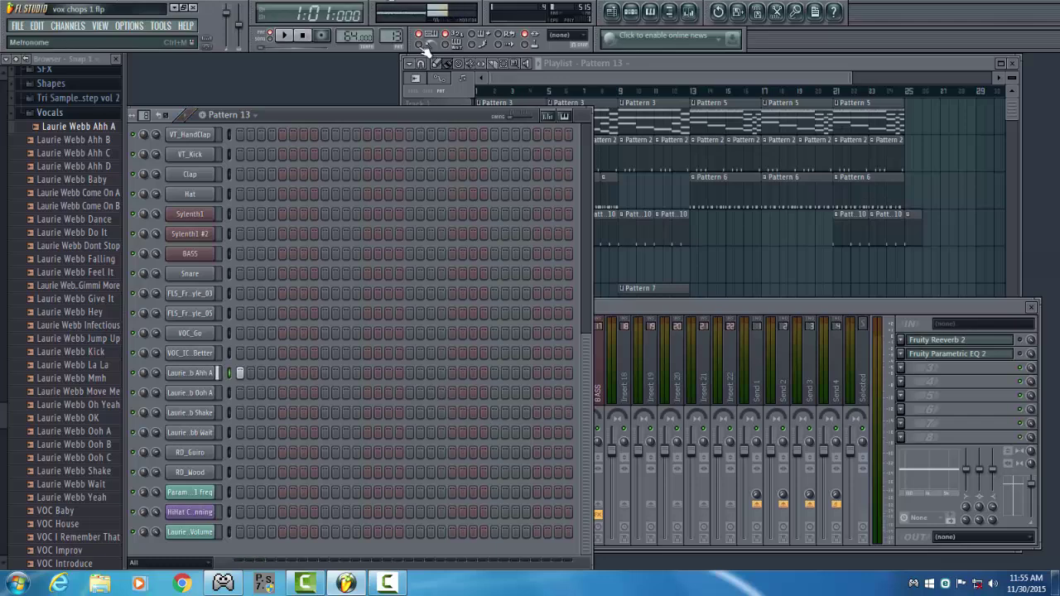
Slow the project tempo to 64 BPM, auditioning the pattern between changes.
key(space)
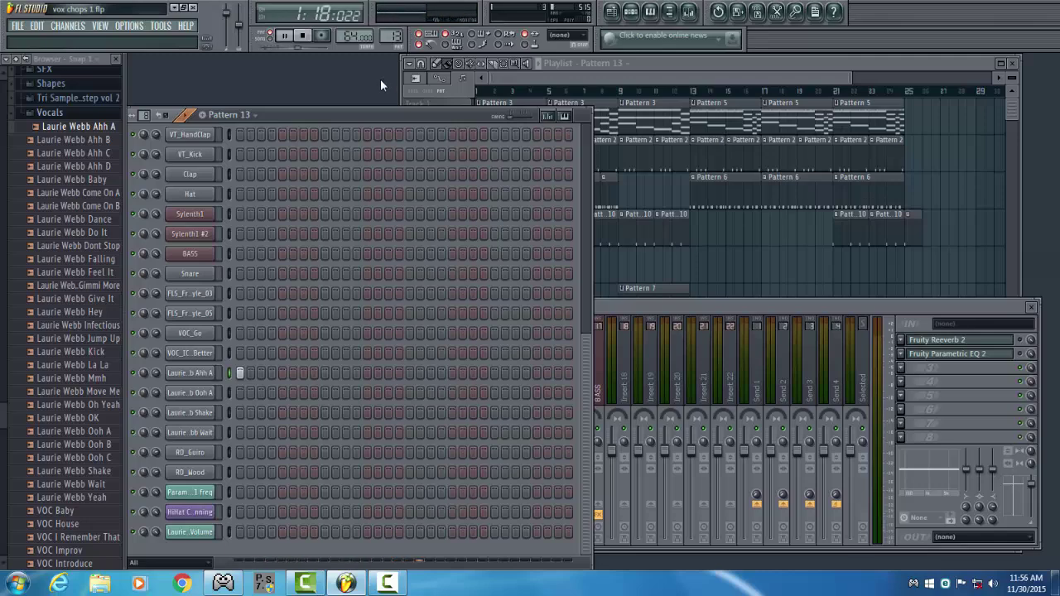
key(space)
mouse_move(350, 41)
mouse_down()
mouse_move(324, 289)
mouse_move(365, 35)
mouse_move(348, 27)
mouse_up()
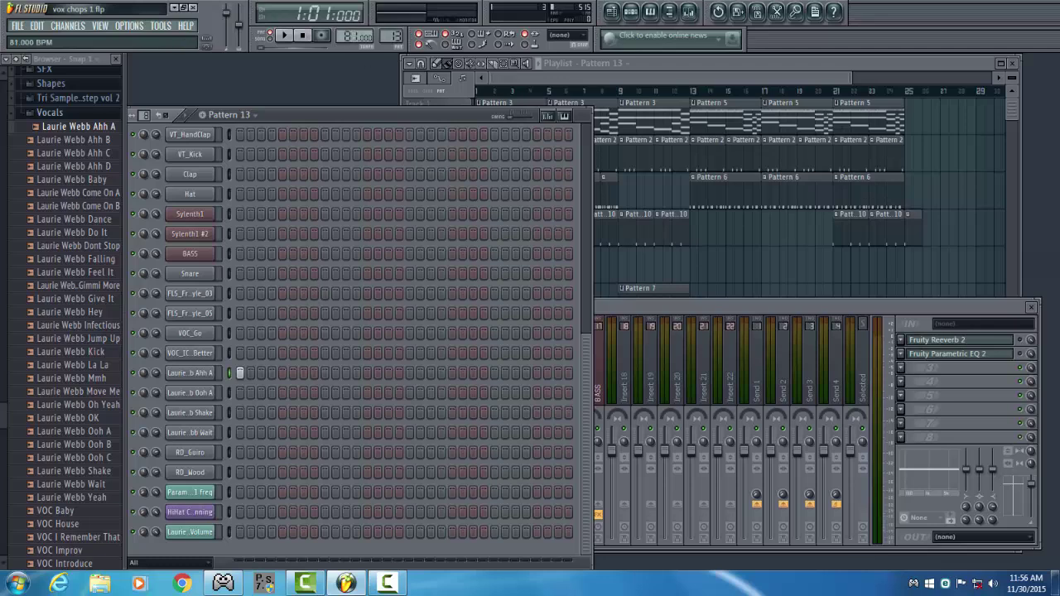
key(space)
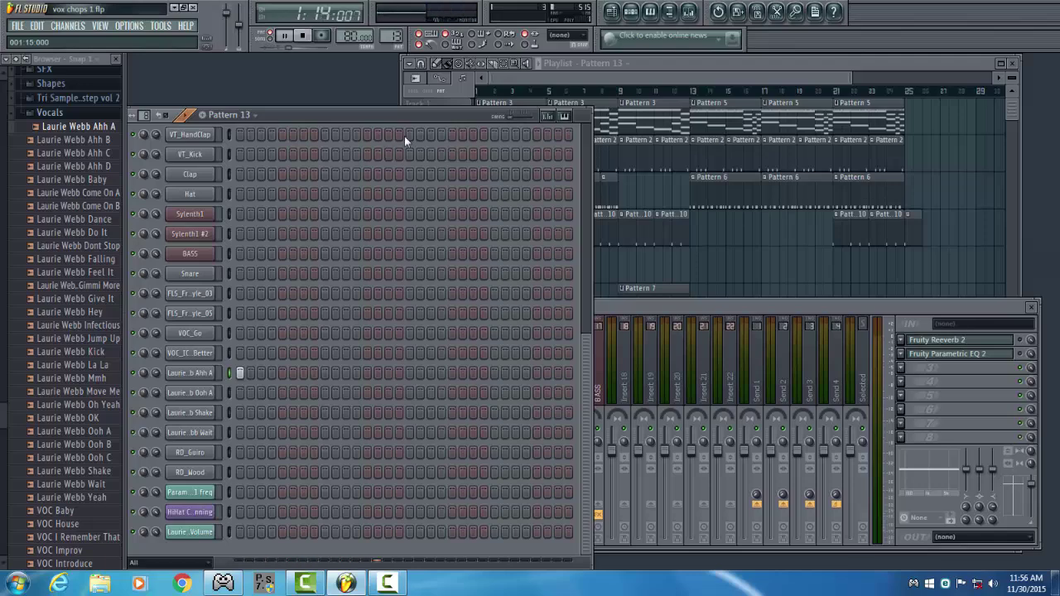
key(space)
key(space)
key(space)
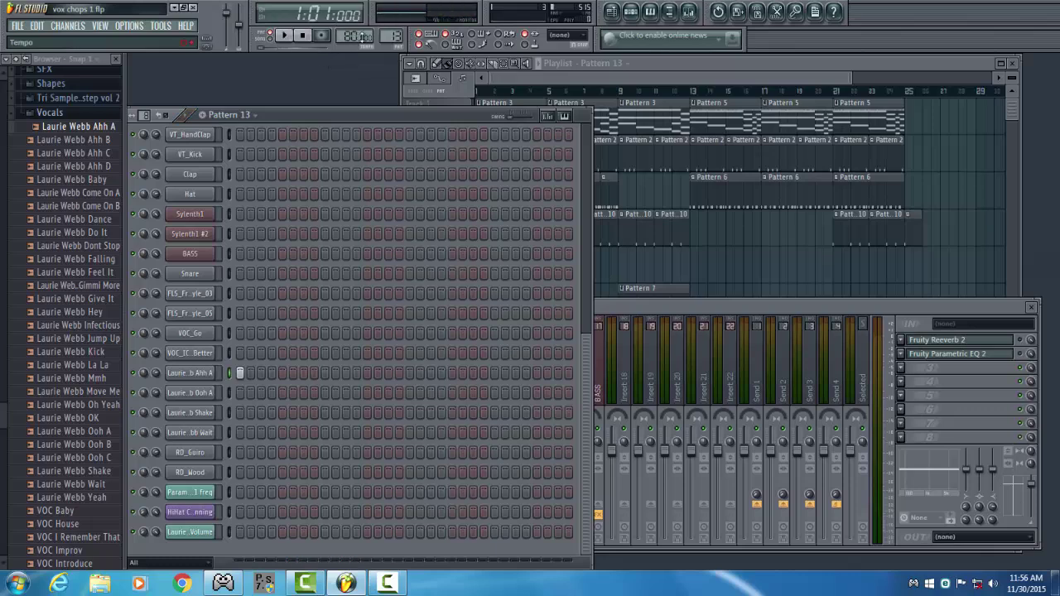
key(space)
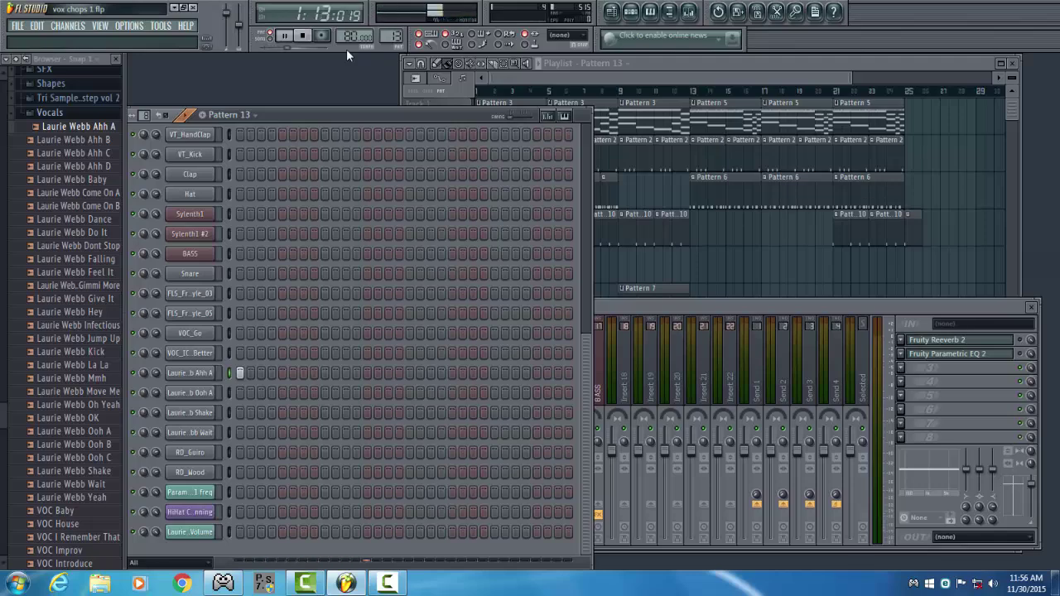
key(space)
drag(360, 37, 359, 31)
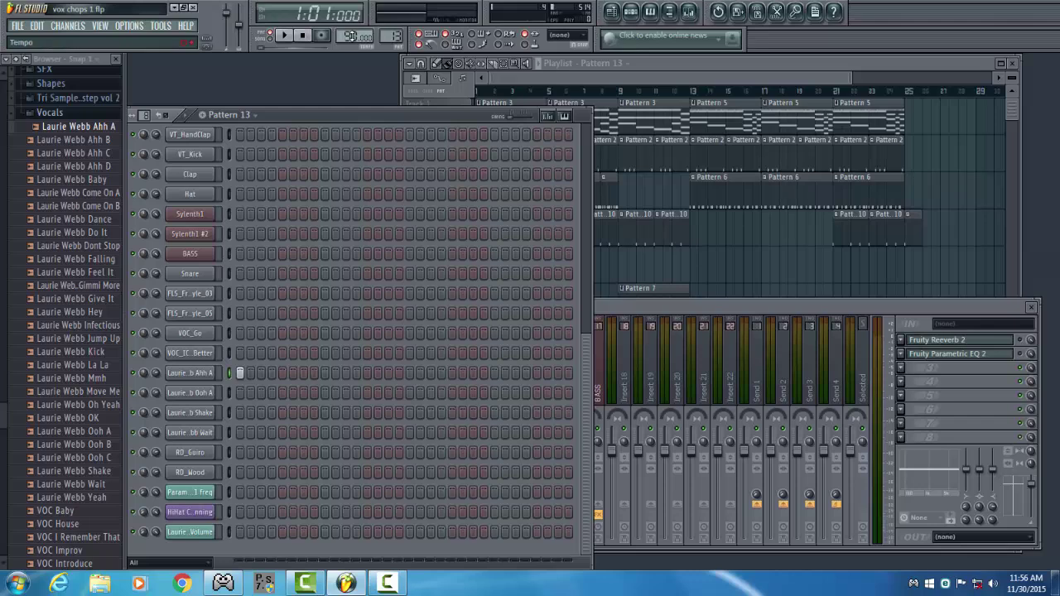
key(space)
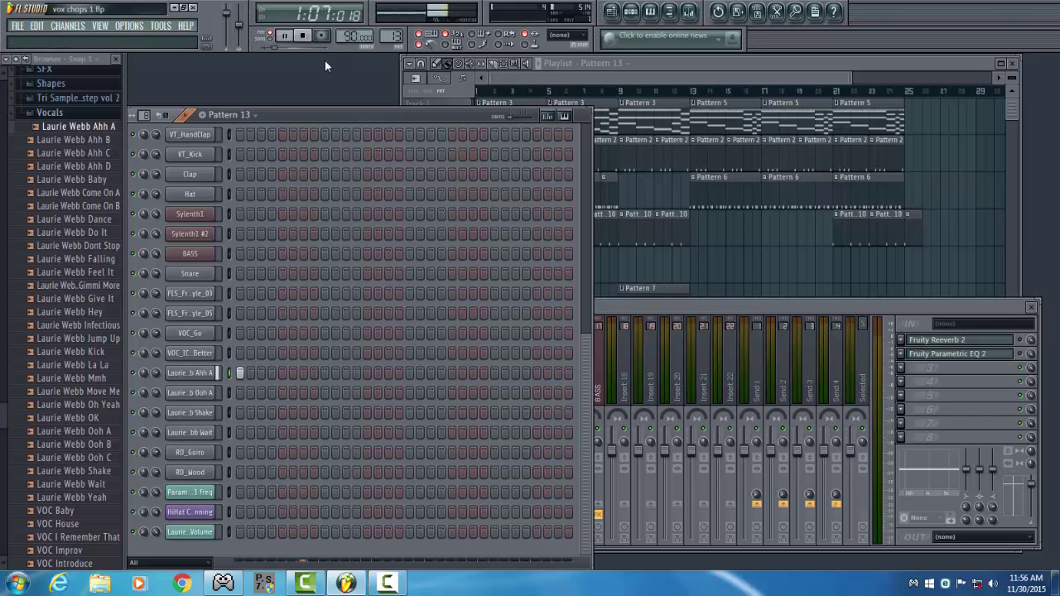
key(space)
key(space)
key(space)
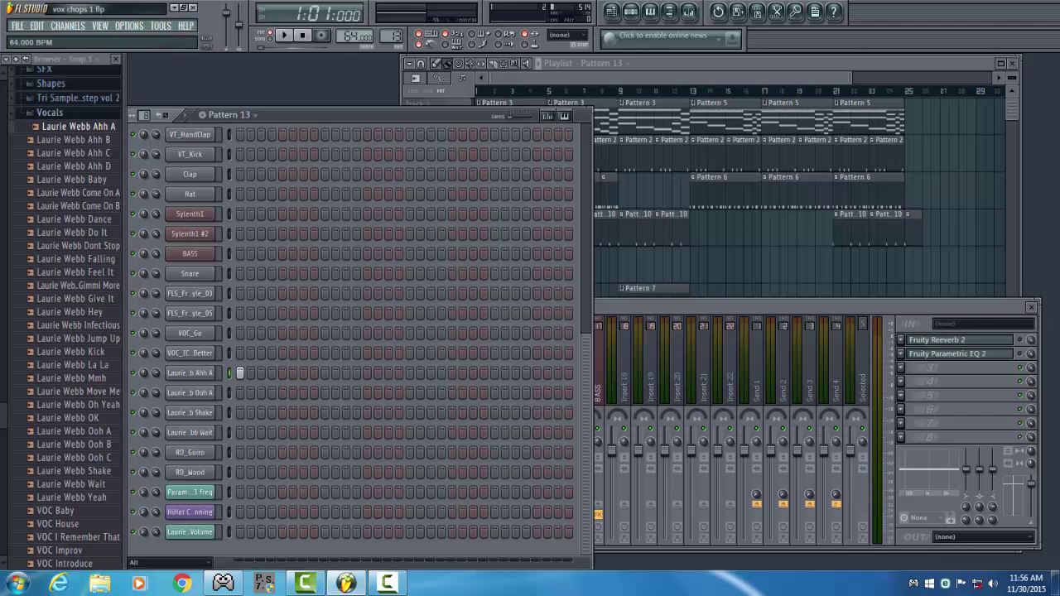
Add a second Laurie Webb Ahh A hit mid-pattern and a Laurie Webb Ooh A hit later.
key(space)
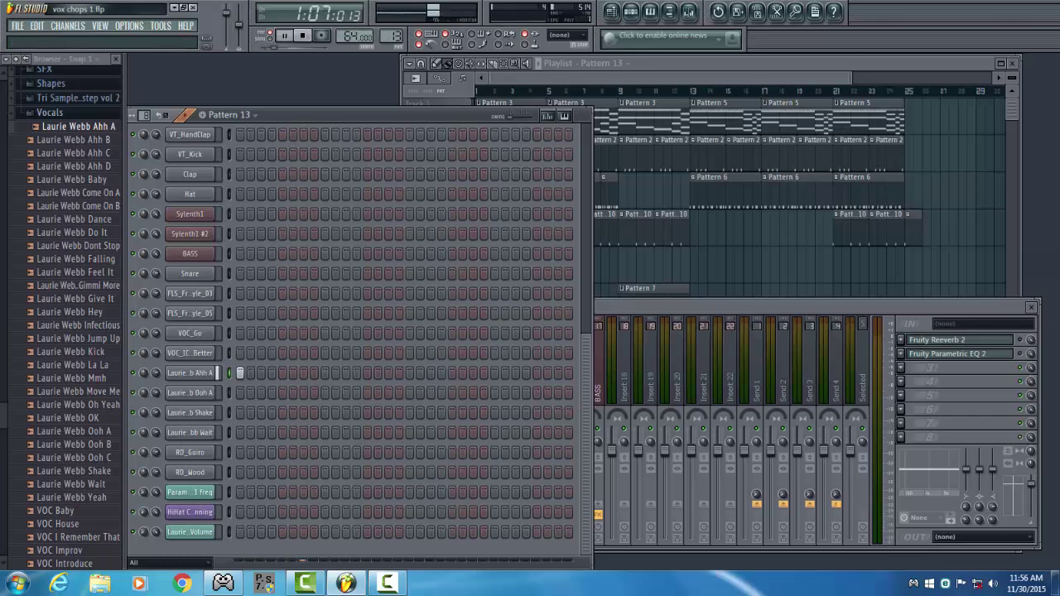
click(409, 372)
click(494, 392)
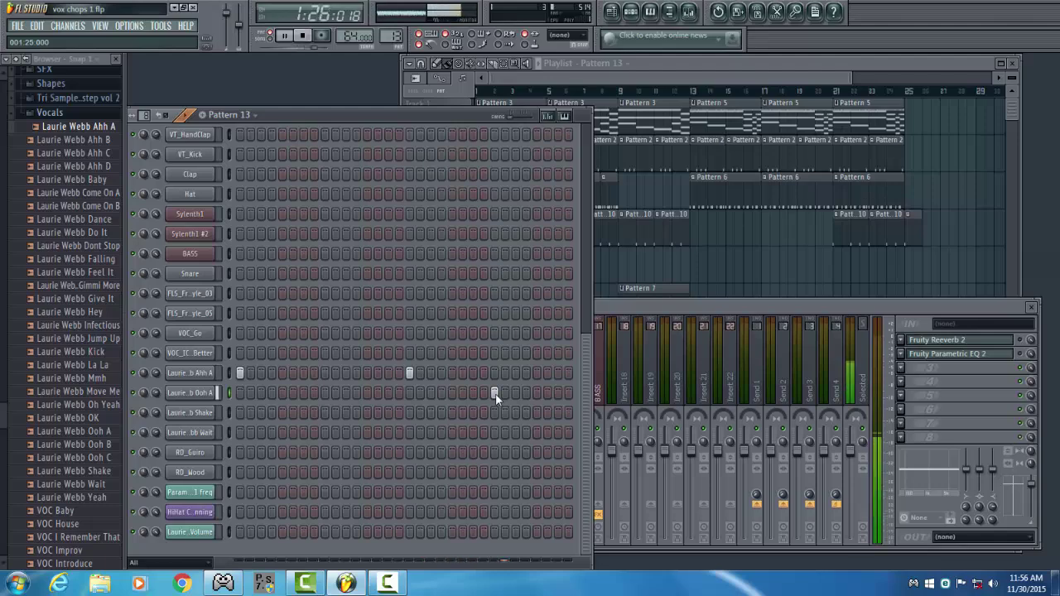
Preview the Laurie Webb Shake and Wait vocal samples, switching between Mixer and Channel Rack.
key(space)
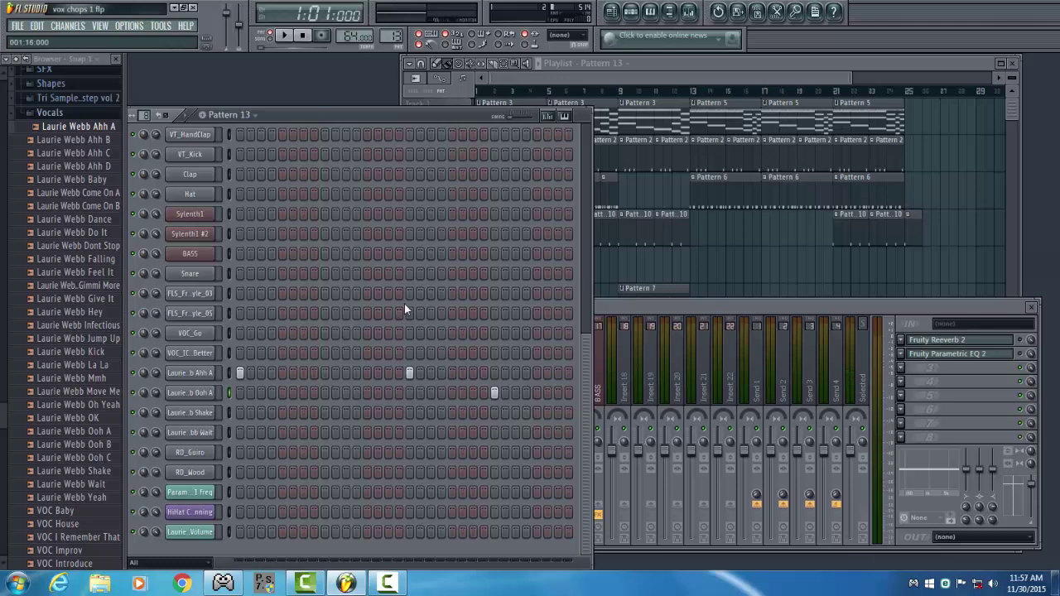
click(108, 470)
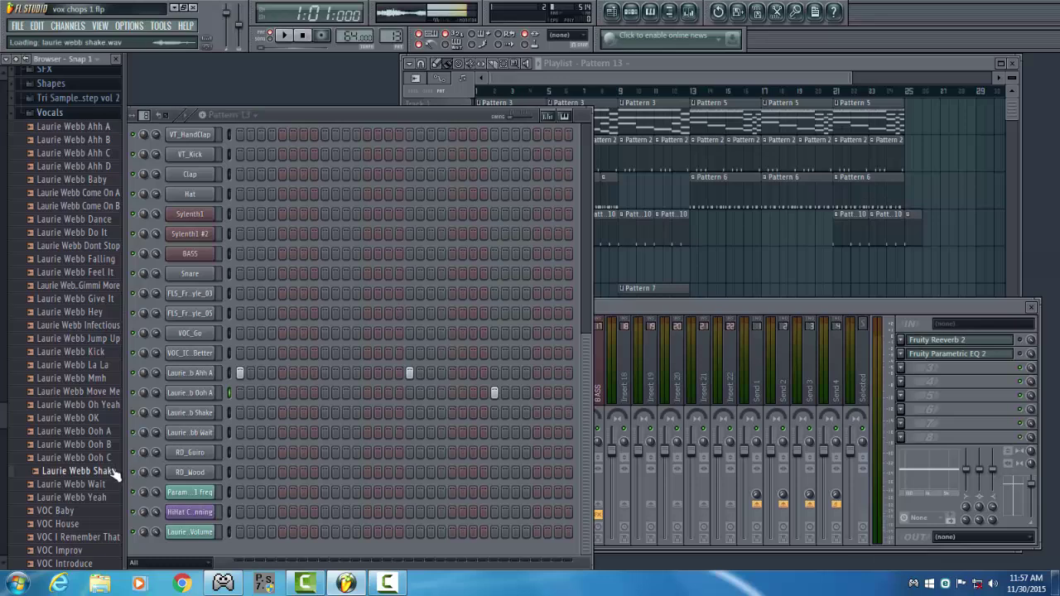
click(104, 485)
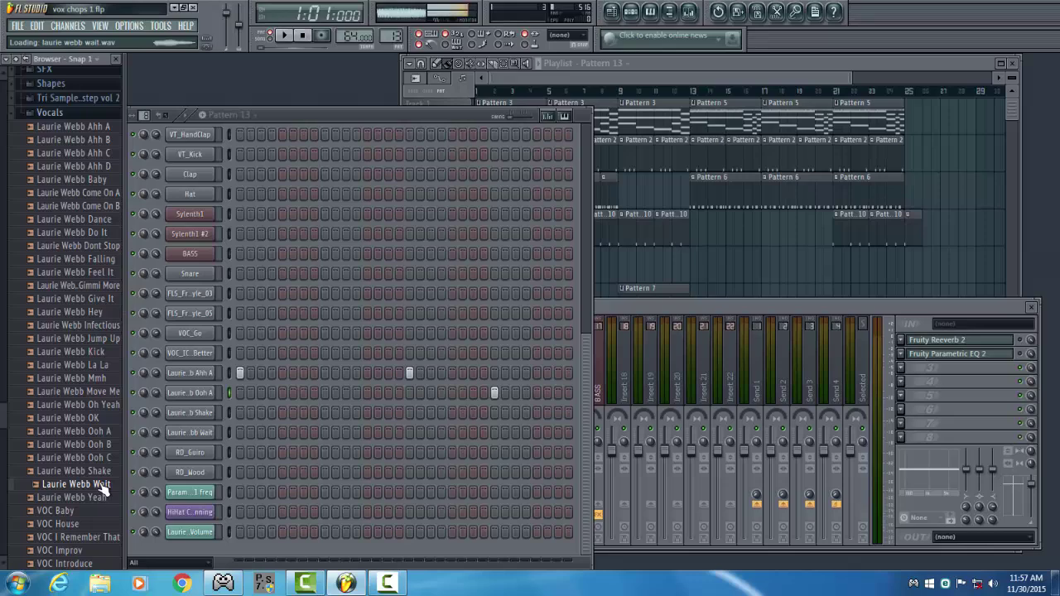
click(101, 470)
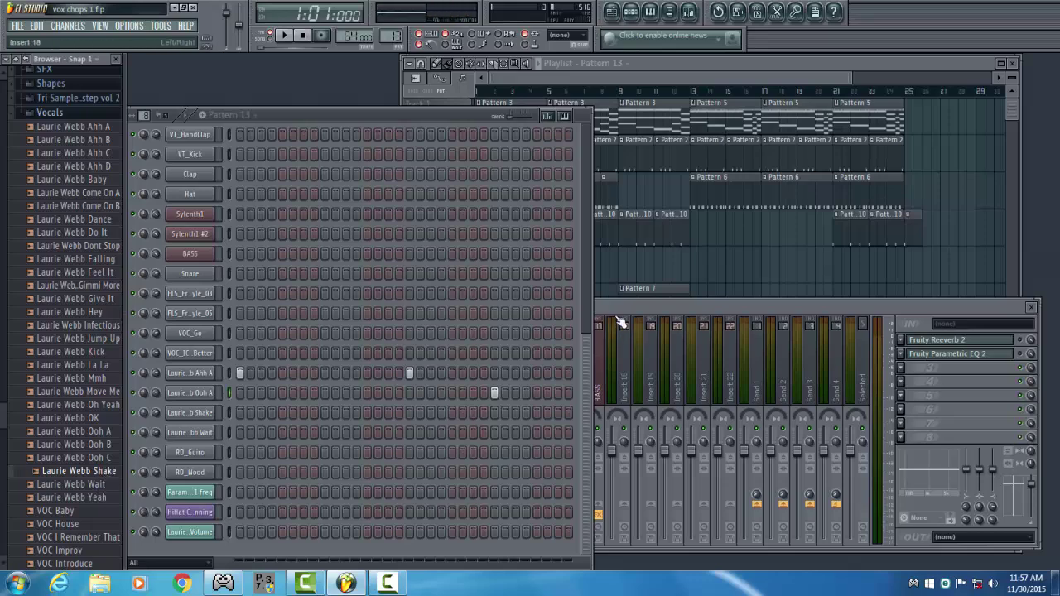
click(620, 321)
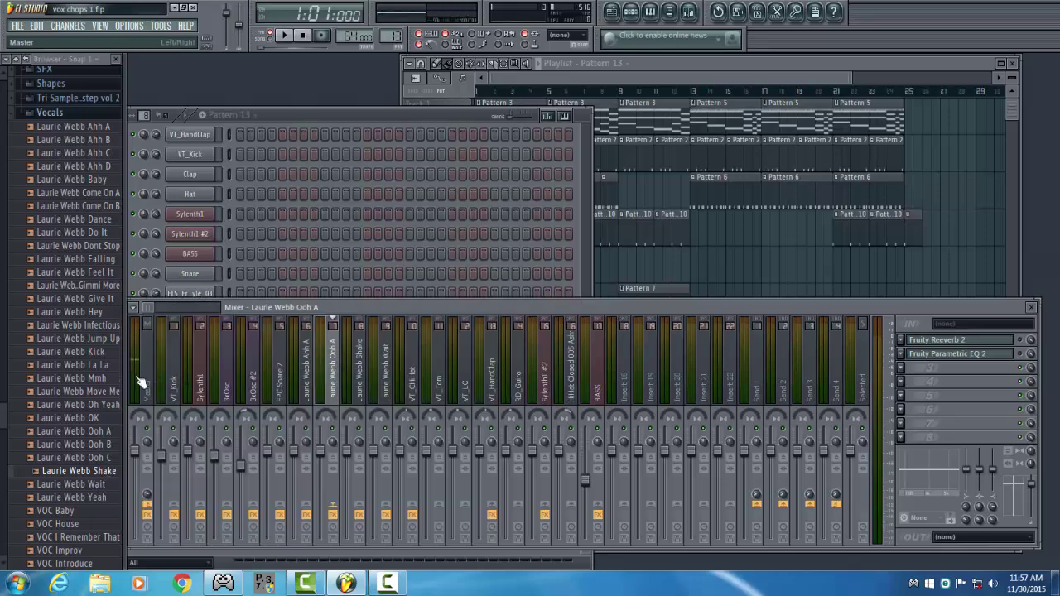
click(339, 126)
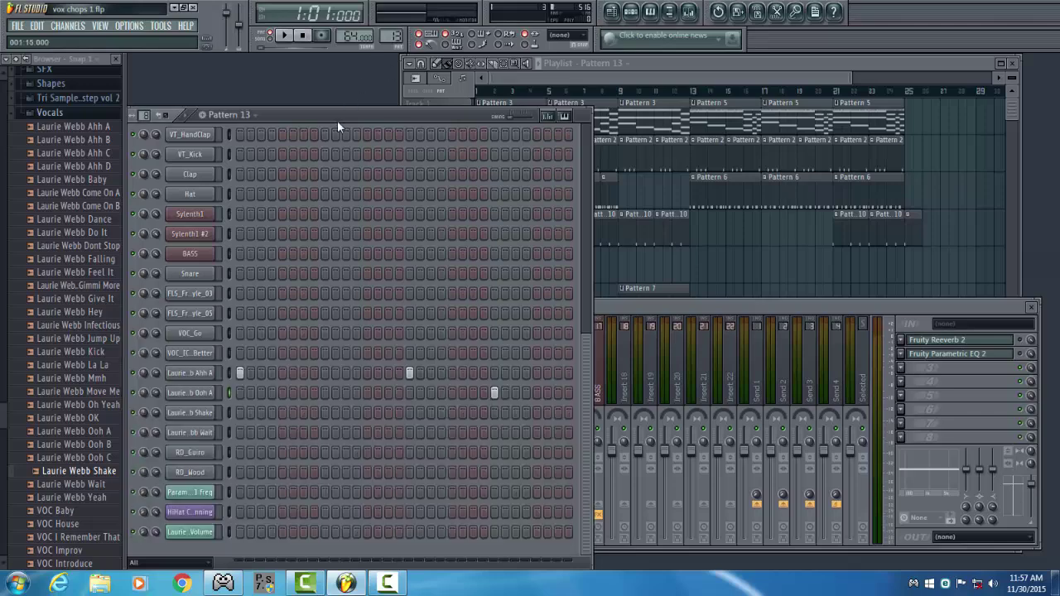
click(101, 484)
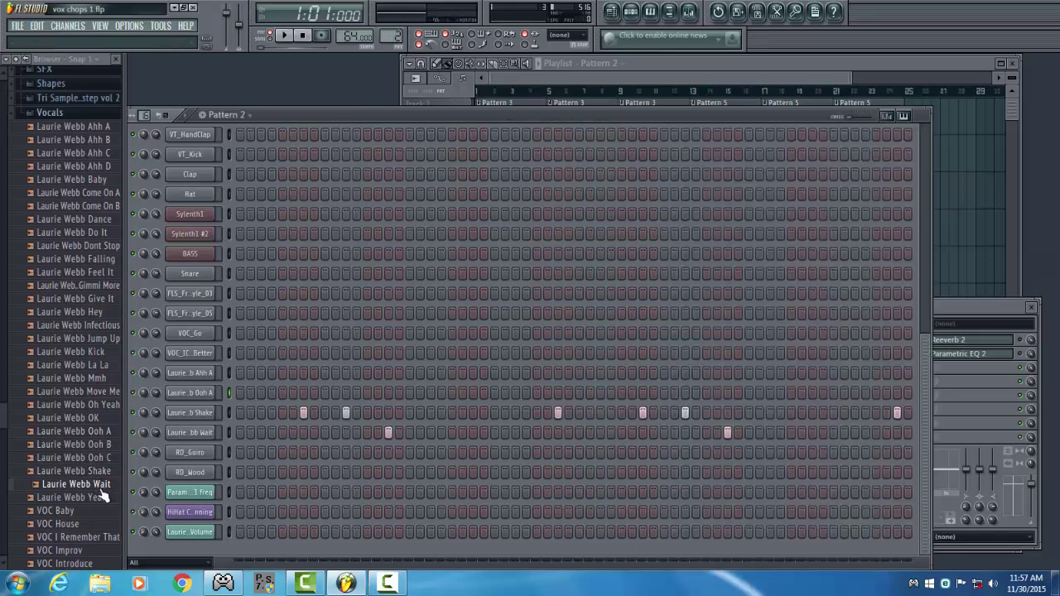
key(space)
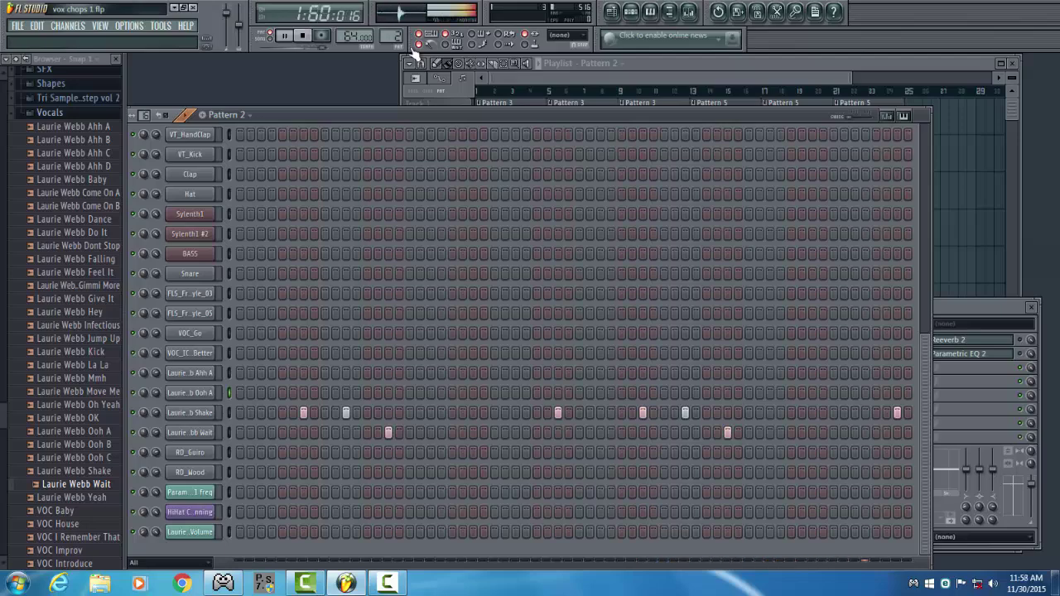
Place trial Pattern 2 and Pattern 13 clips at bars 29–31 and play them from bar 29.
key(space)
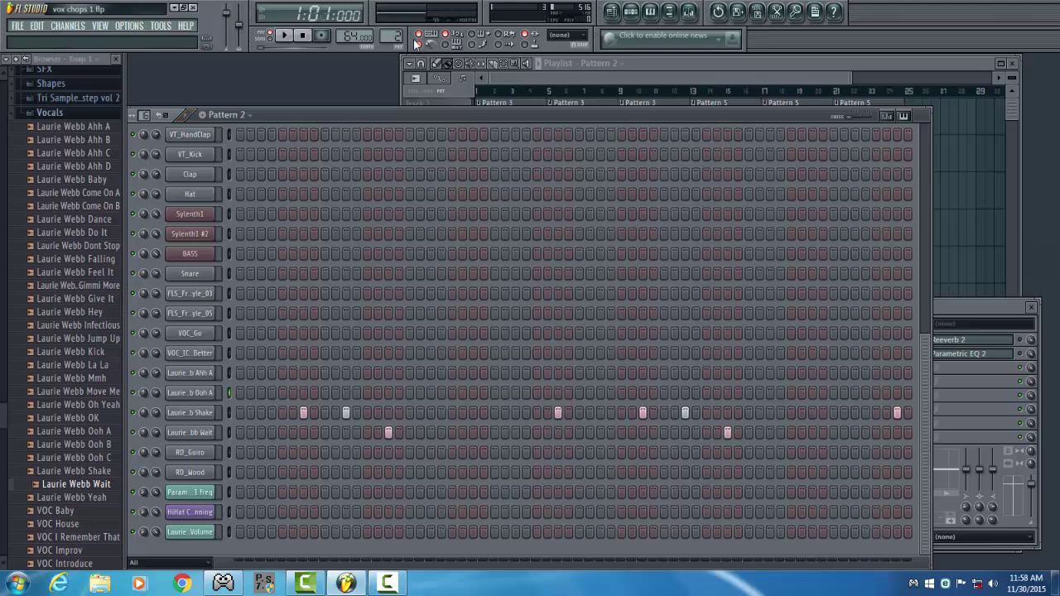
drag(786, 78, 869, 77)
click(854, 165)
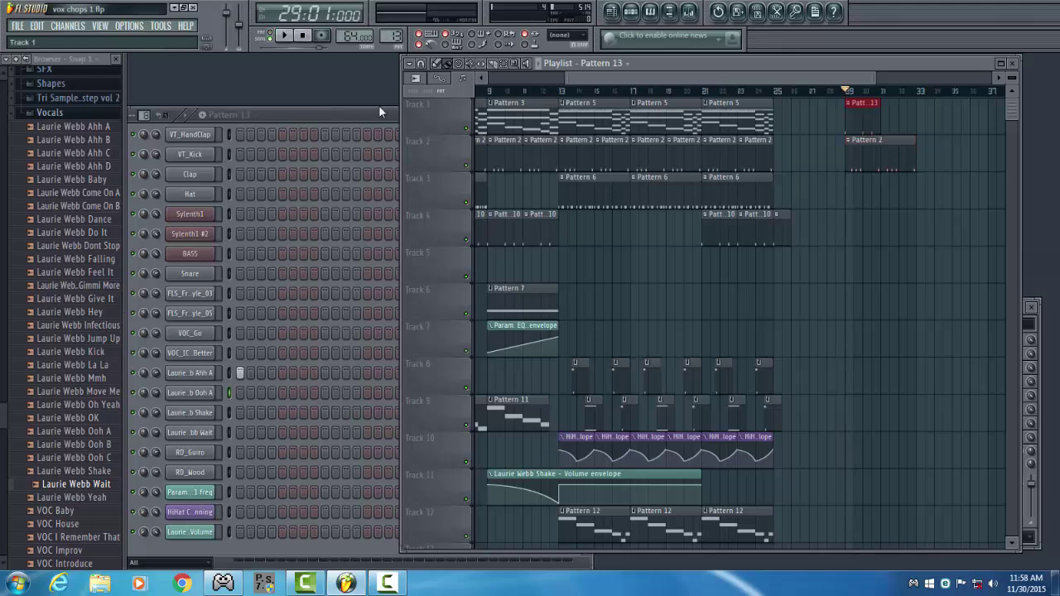
key(F4)
click(874, 116)
key(space)
click(884, 107)
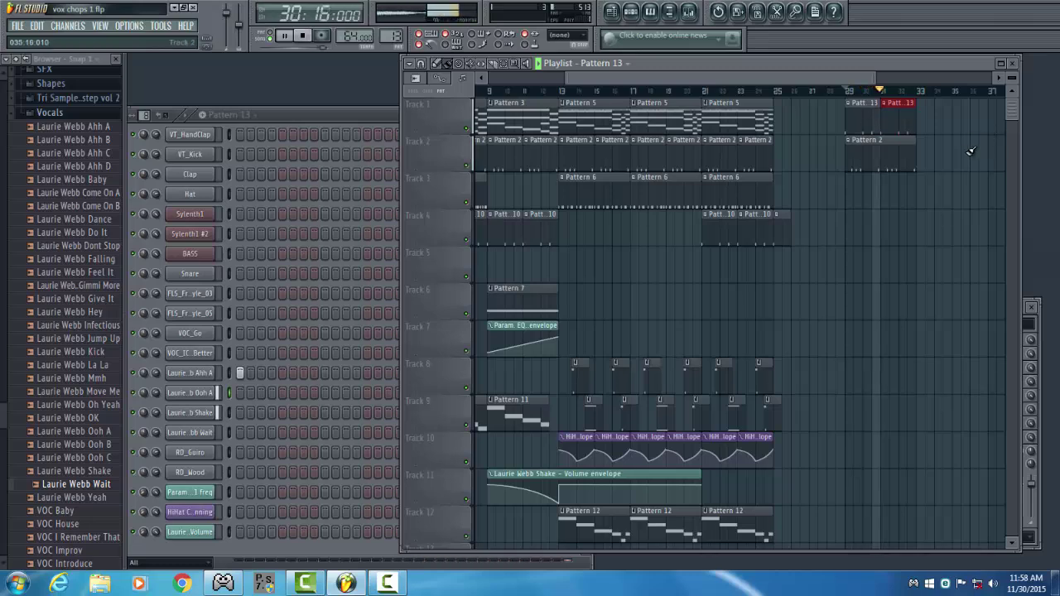
key(space)
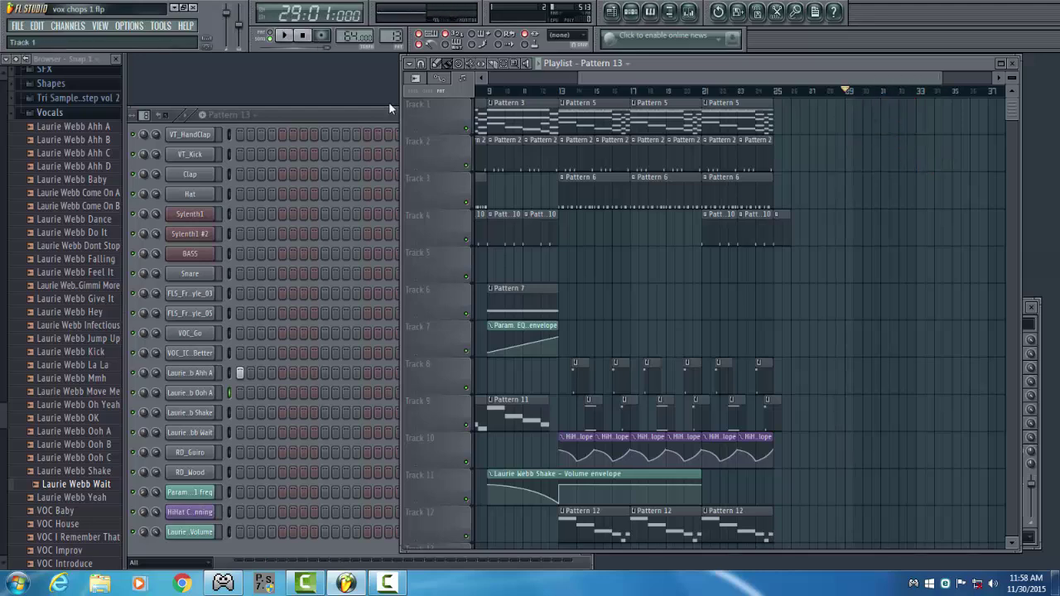
Open Sylenth1's chord notes, select bar 1's B4, G4, E4 chord and play the progression.
click(344, 122)
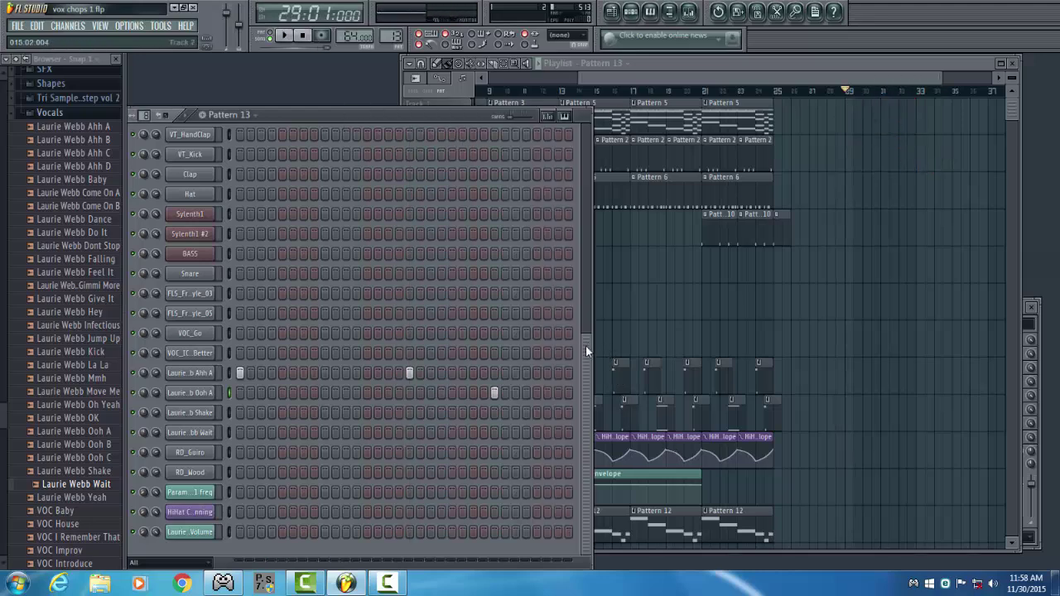
scroll(586, 345, up, 1)
scroll(574, 254, down, 1)
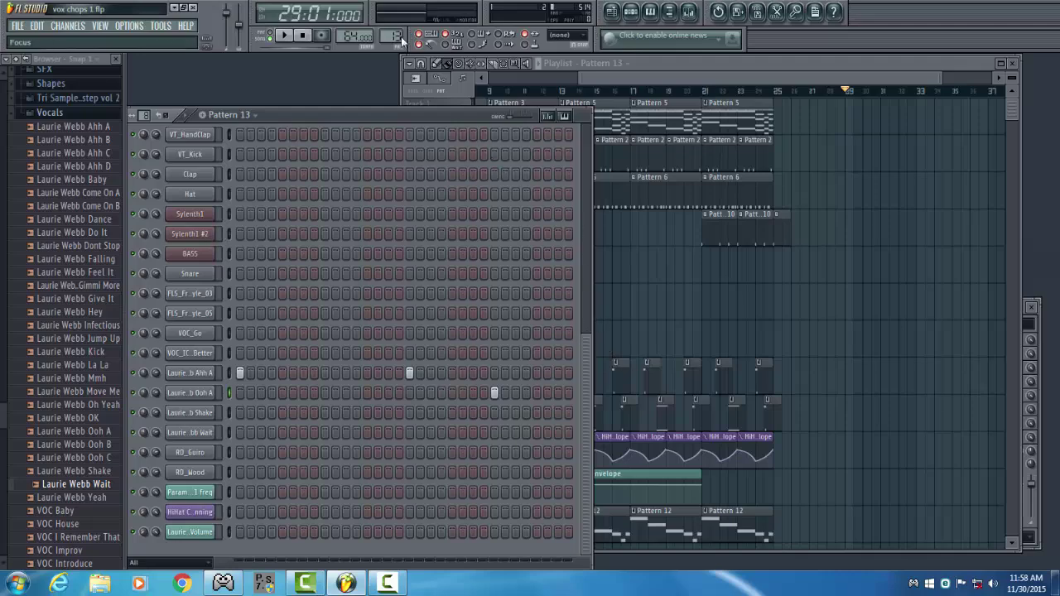
click(329, 214)
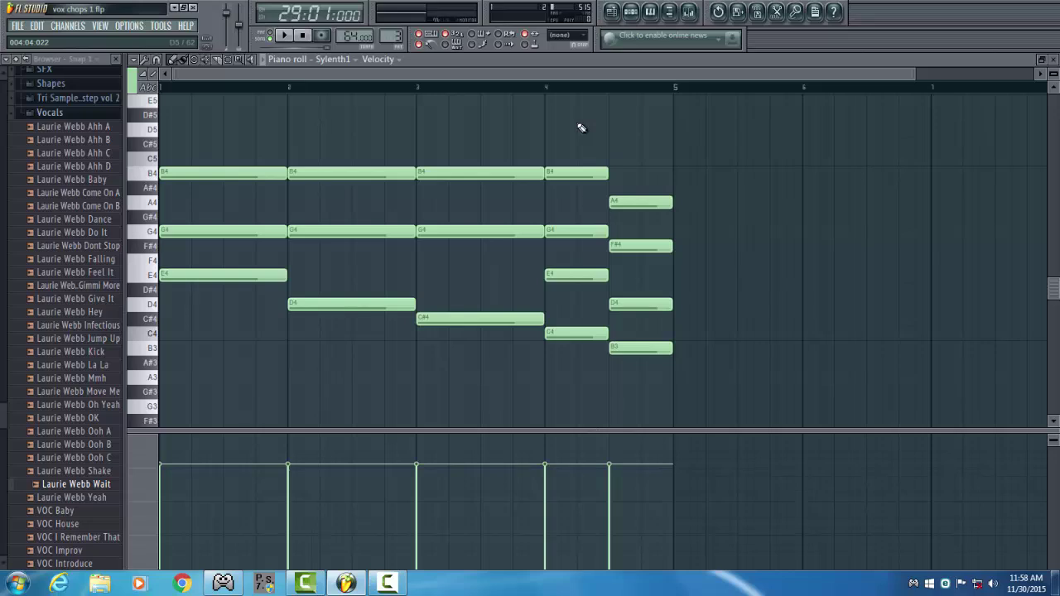
drag(162, 83, 287, 83)
key(space)
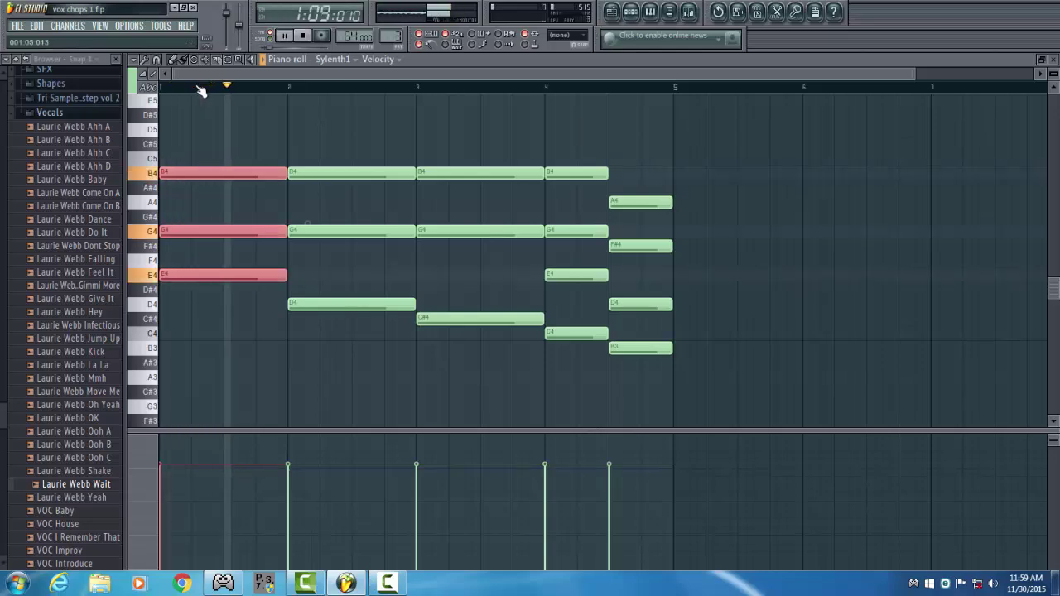
key(space)
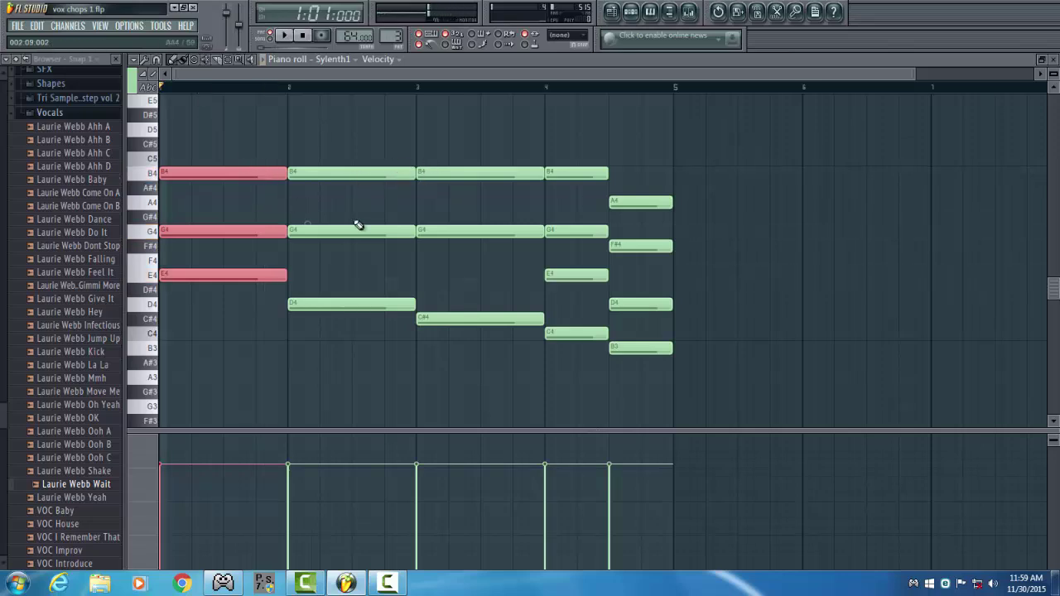
Audition the chords starting from bar 2, bar 3, bar 4 and the middle of bar 4.
click(290, 88)
key(space)
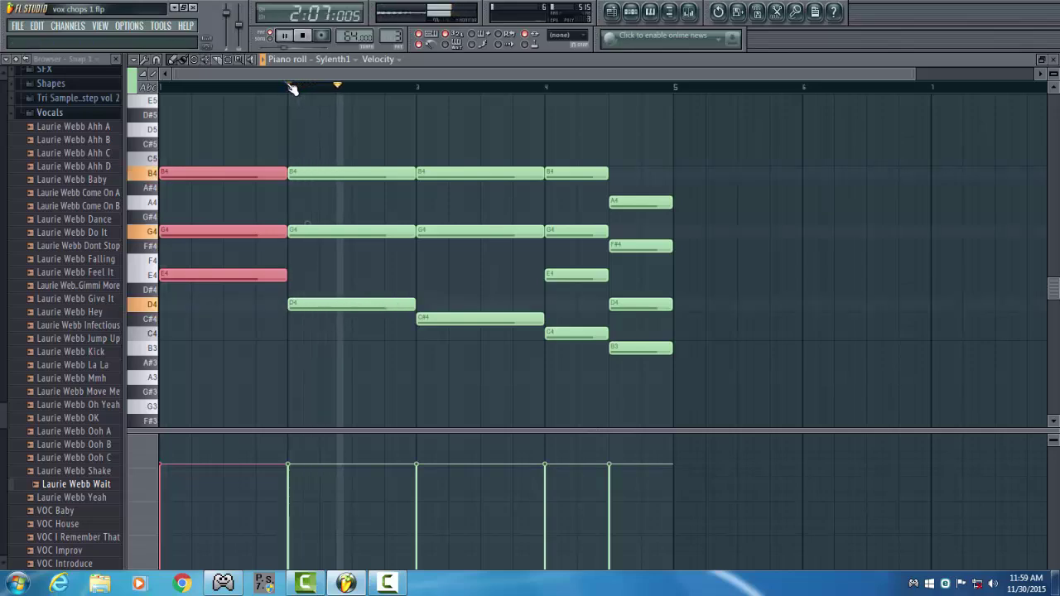
key(space)
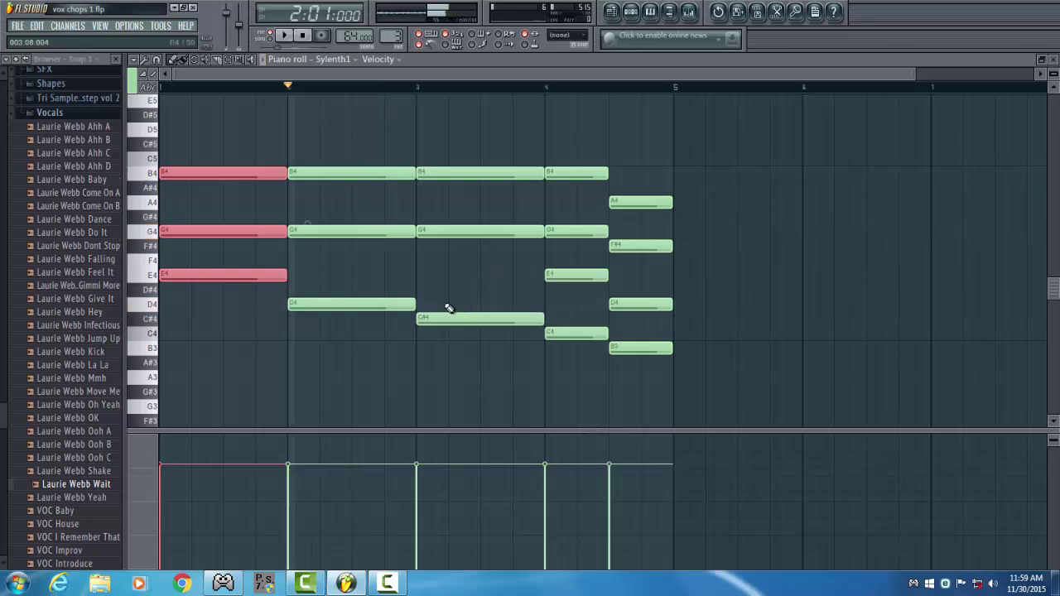
click(420, 87)
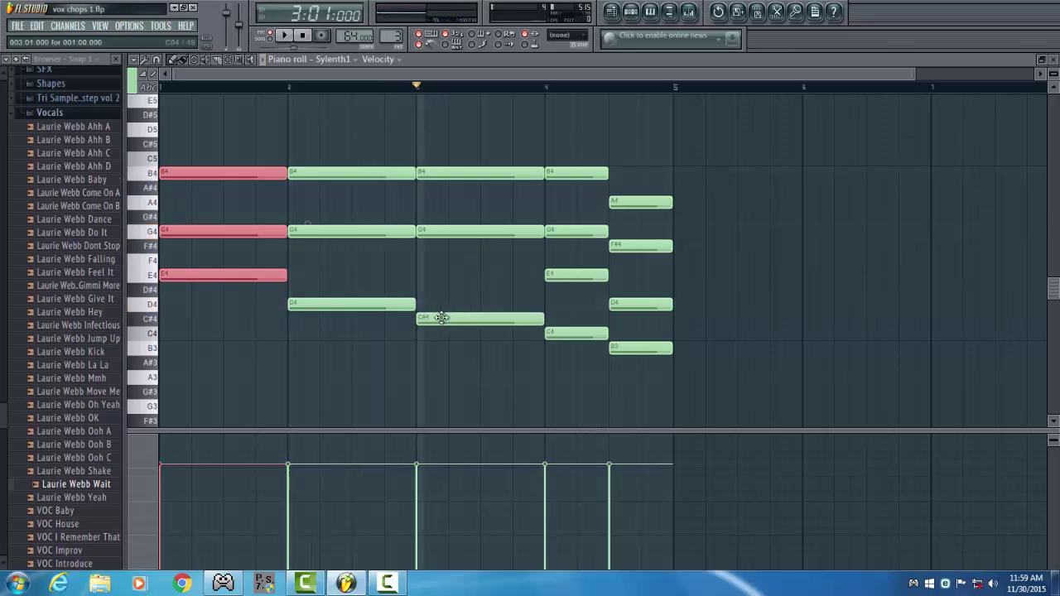
key(space)
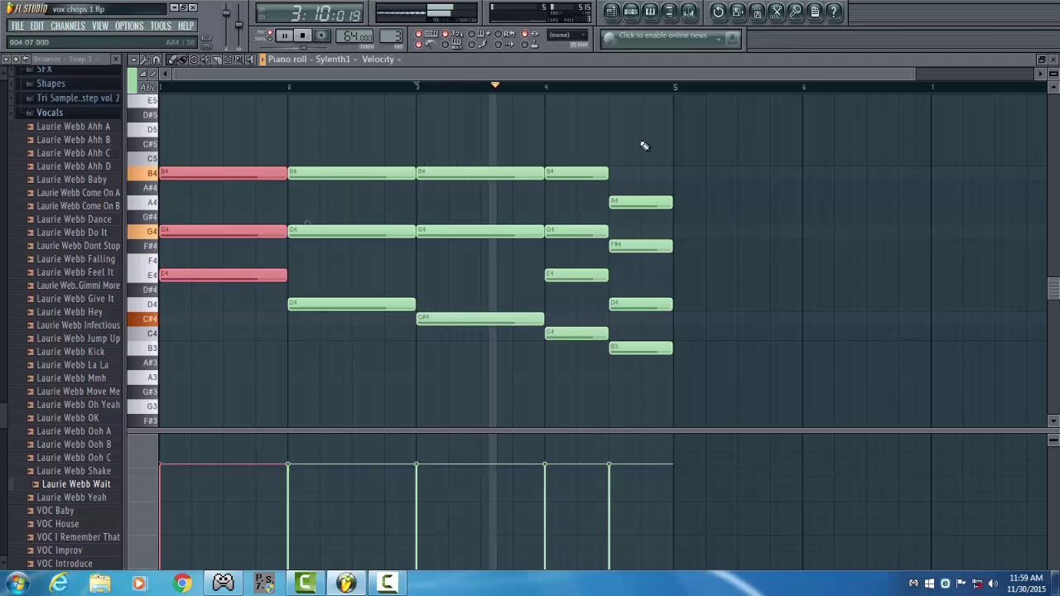
key(space)
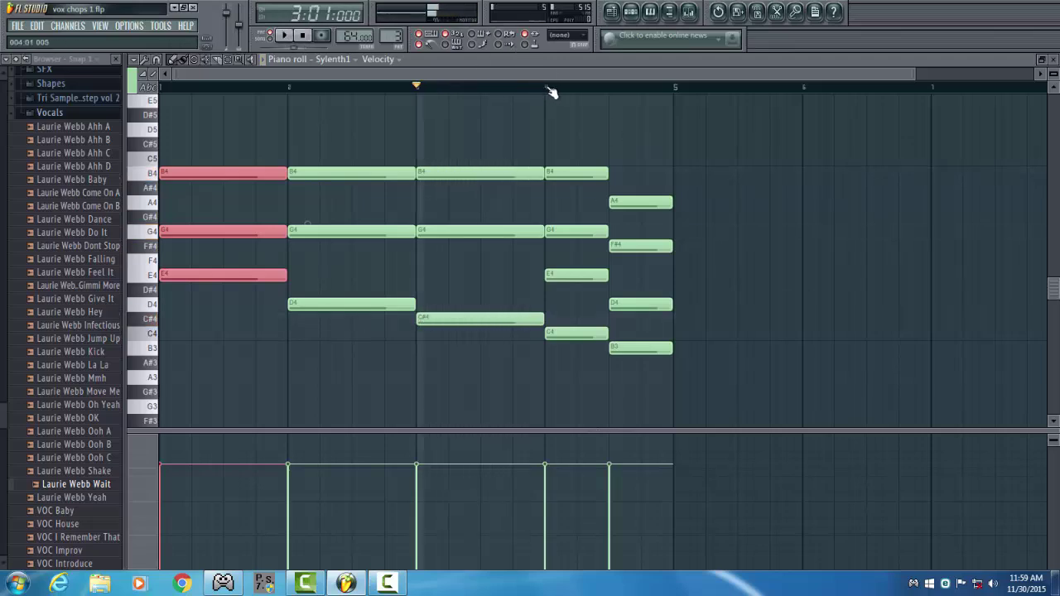
click(547, 87)
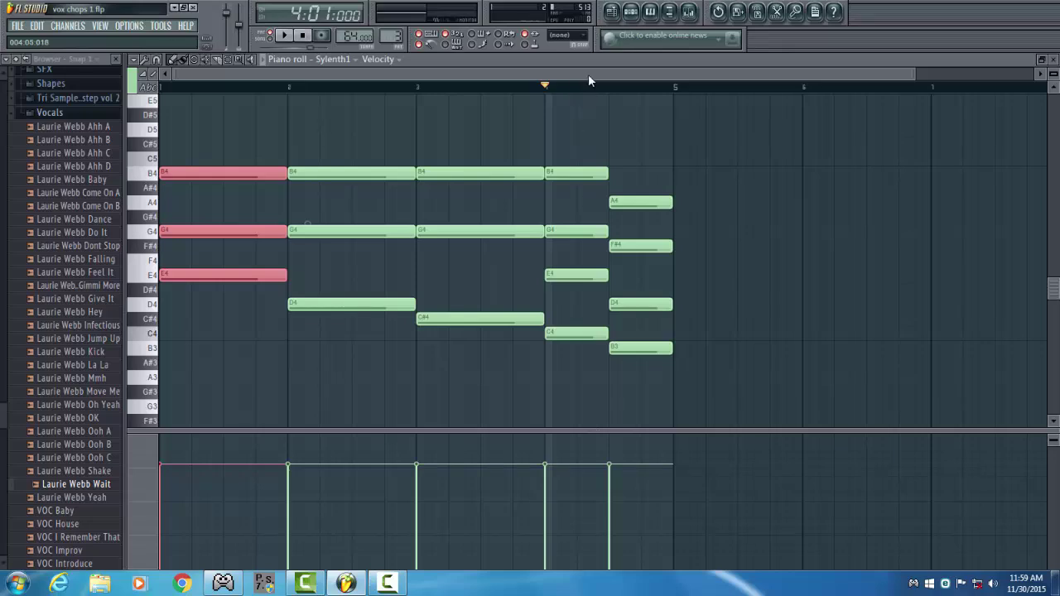
key(space)
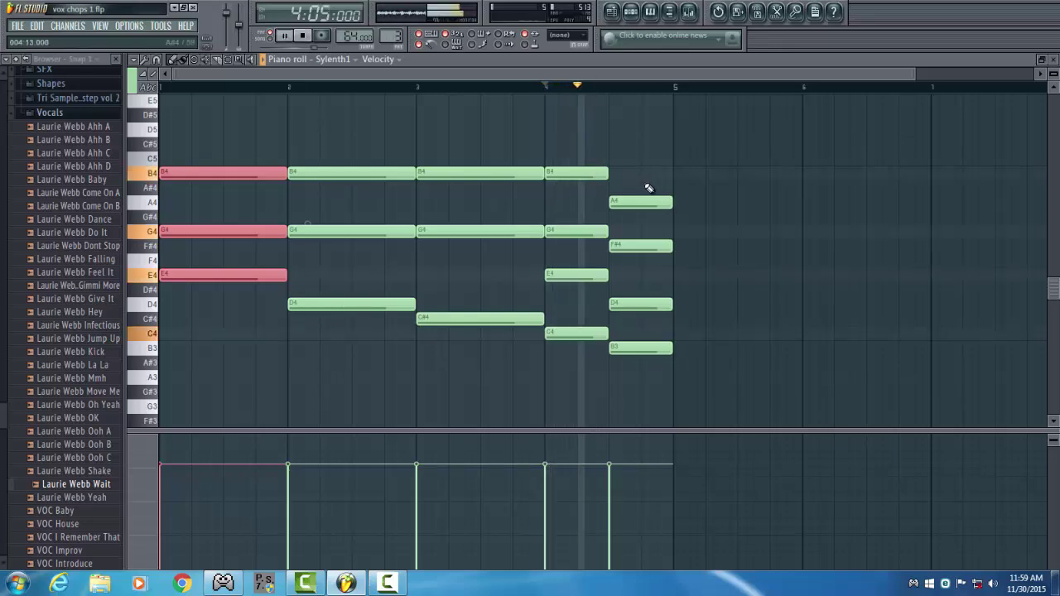
key(space)
click(610, 83)
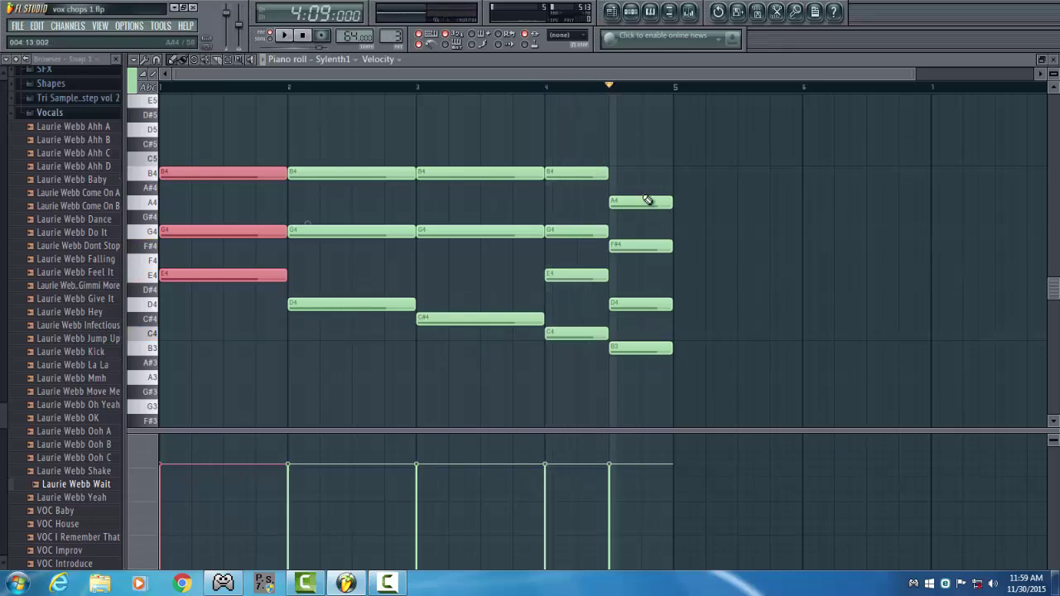
key(space)
key(space)
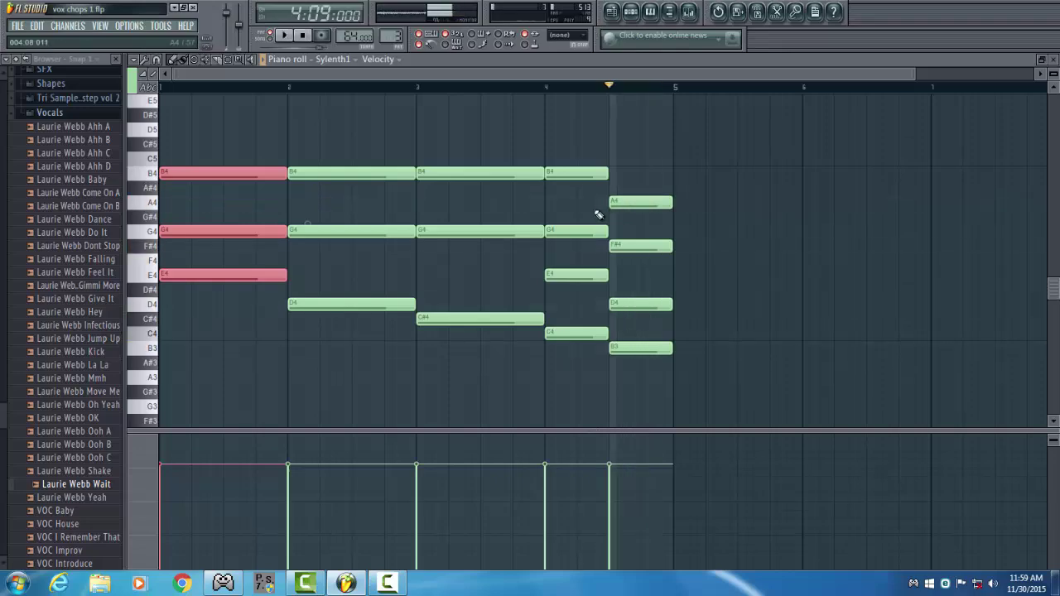
Rewind to the song start, close the chord editor and paste the copied clips at bar 29.
key(l)
key(F7)
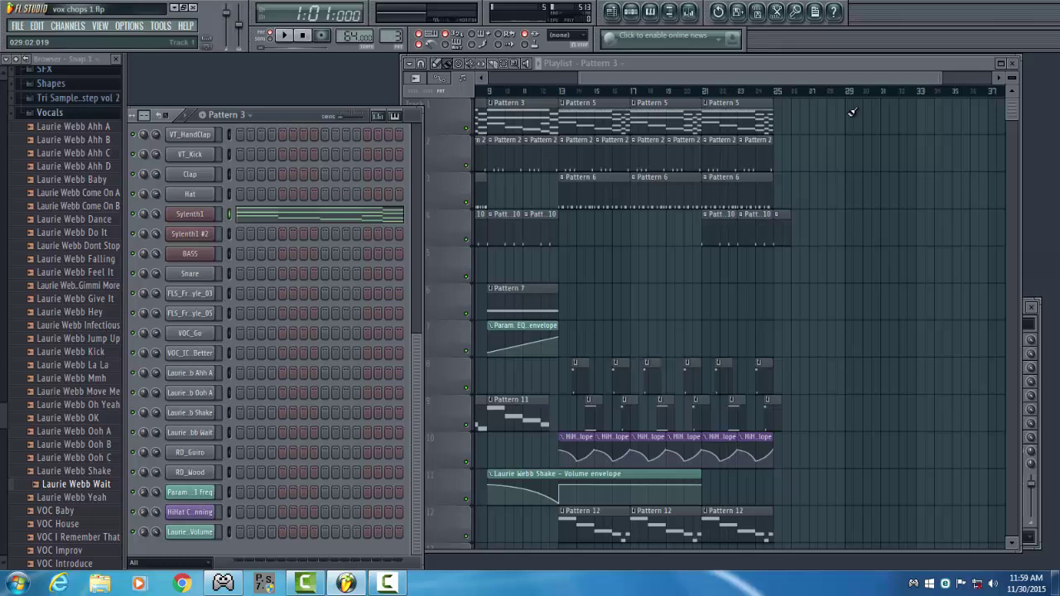
key(ctrl+v)
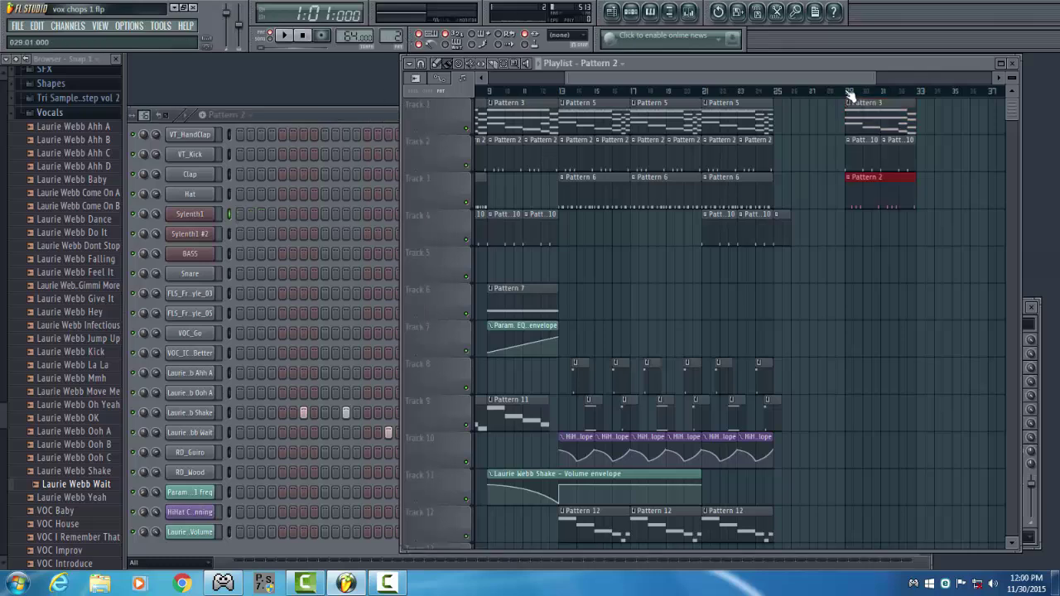
Play the arrangement from bar 29 to audition the new section, then stop.
click(849, 91)
key(space)
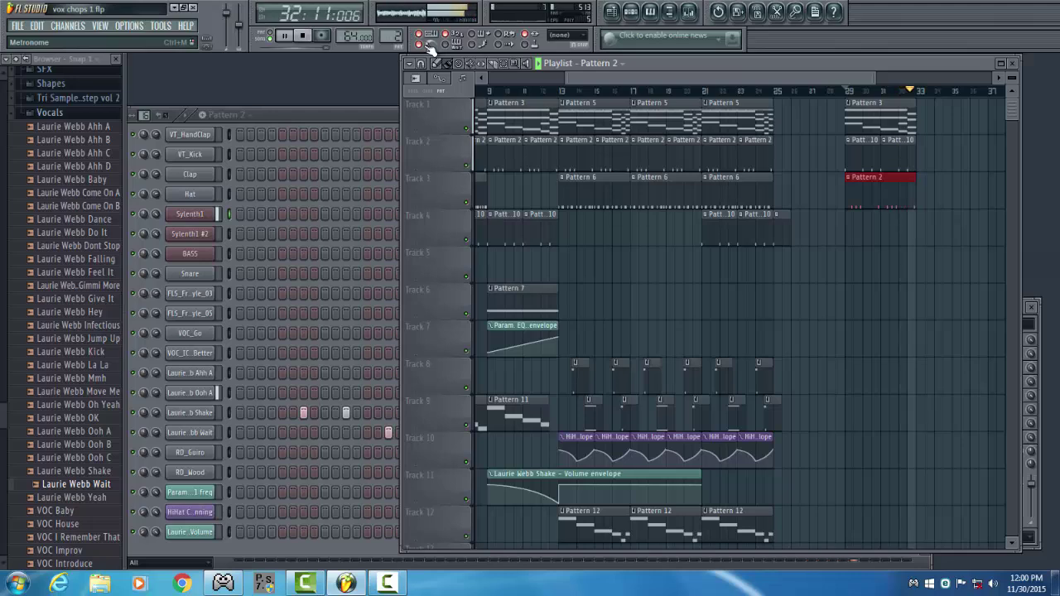
key(space)
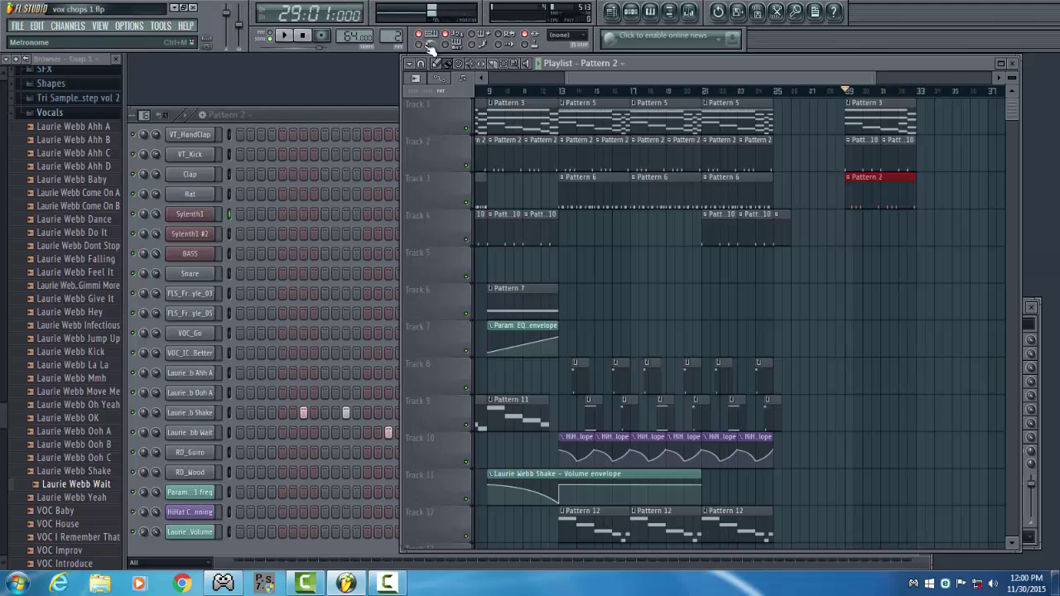
click(362, 118)
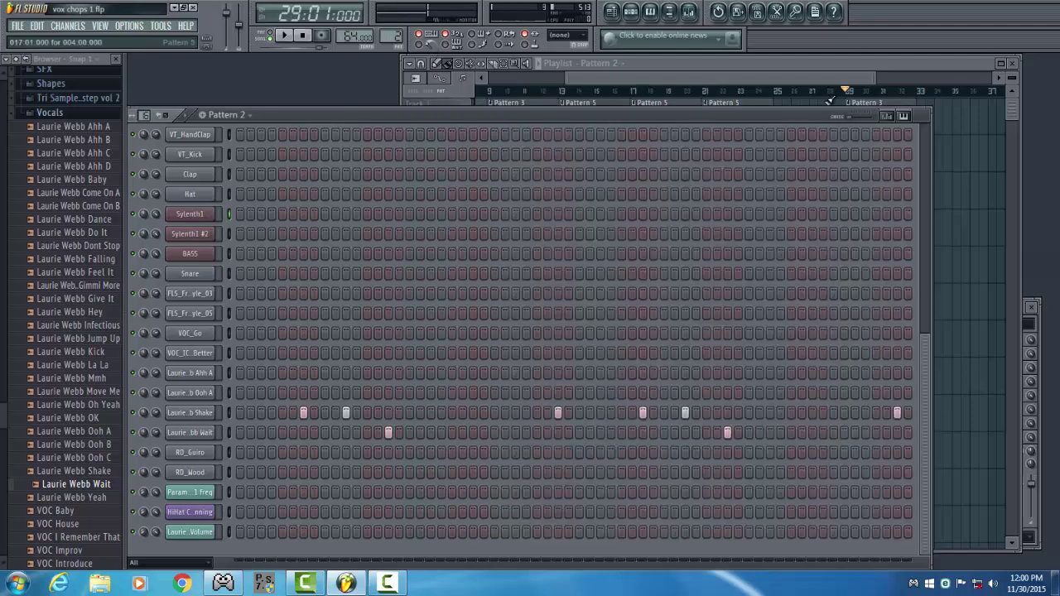
click(690, 74)
Play the song from the start with the step sequencer in front, then stop playback.
drag(690, 73, 578, 73)
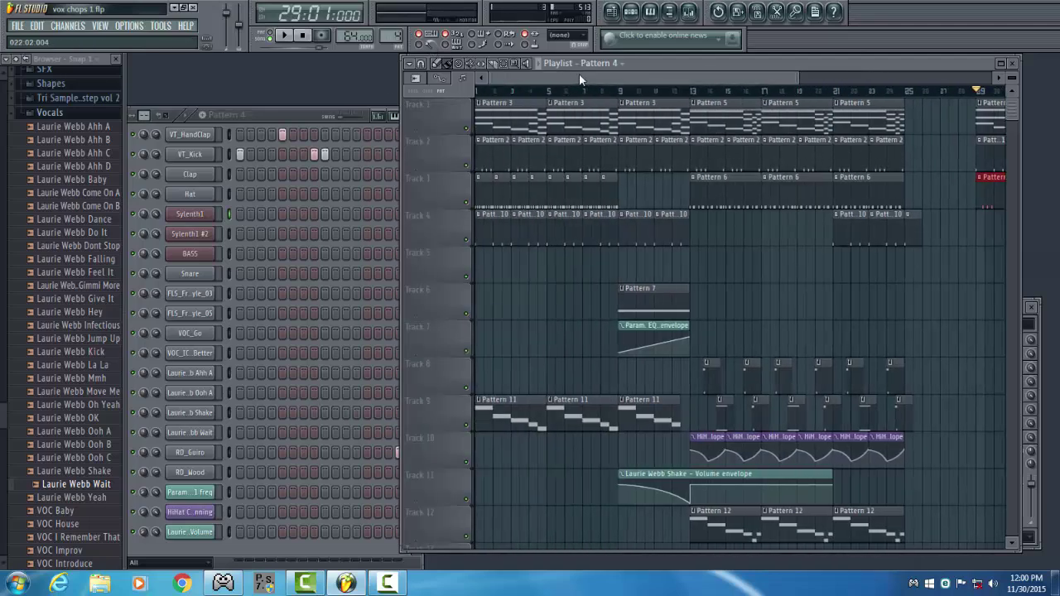
click(298, 112)
key(space)
click(300, 110)
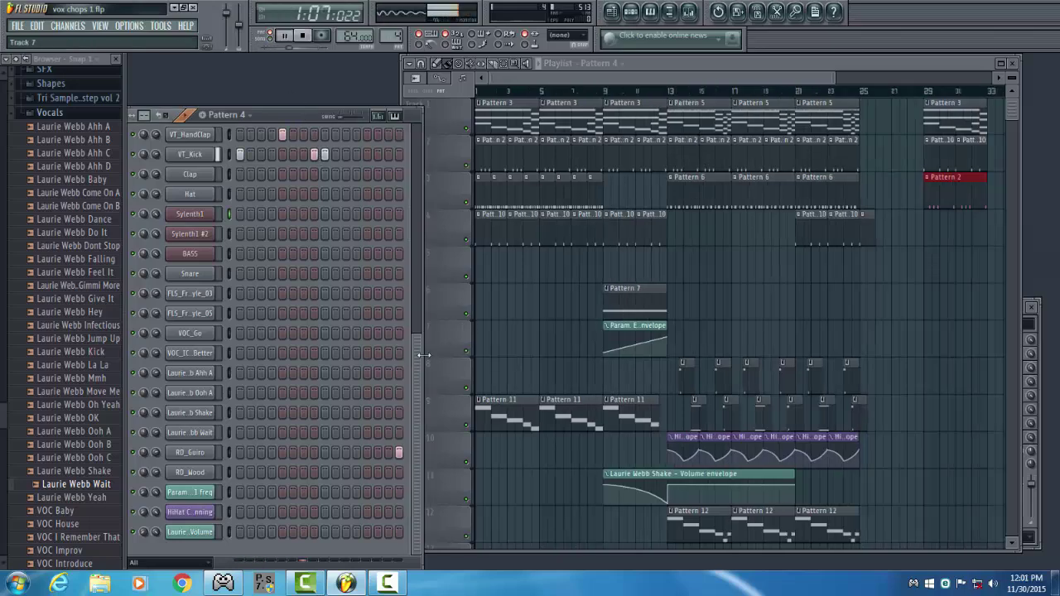
drag(412, 425, 420, 124)
scroll(404, 273, down, 4)
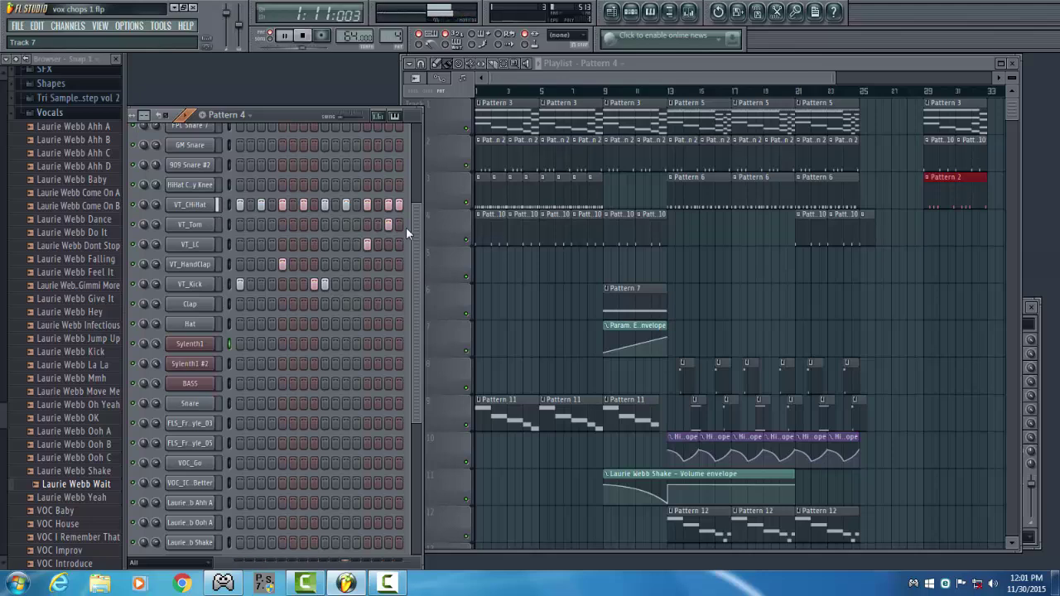
key(space)
Collapse the Vocals sample folder and open the Drums > Vintage folder in the Browser.
drag(687, 82, 765, 81)
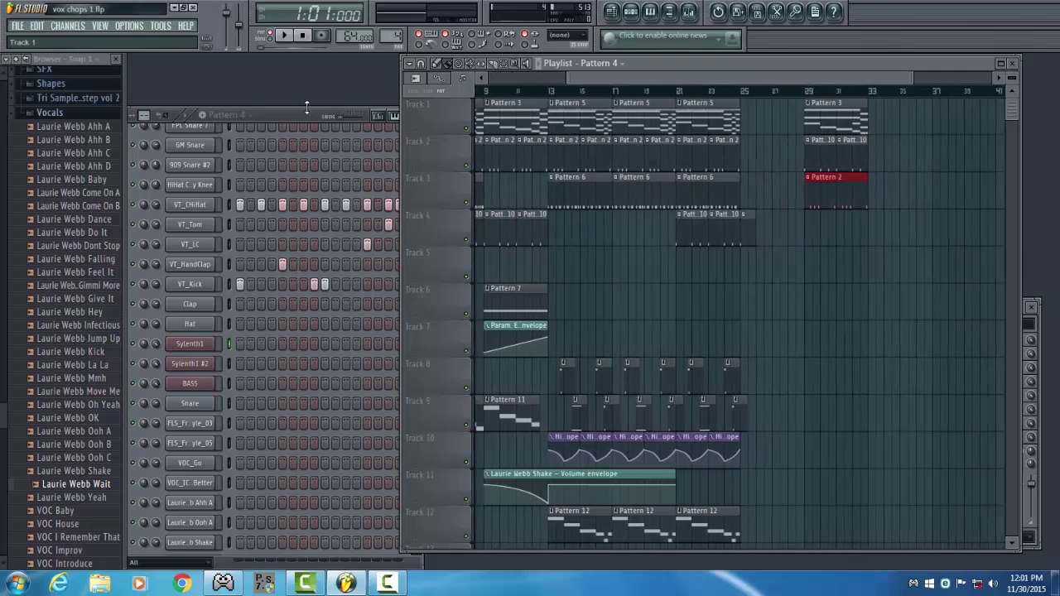
click(92, 113)
scroll(83, 174, up, 5)
click(71, 231)
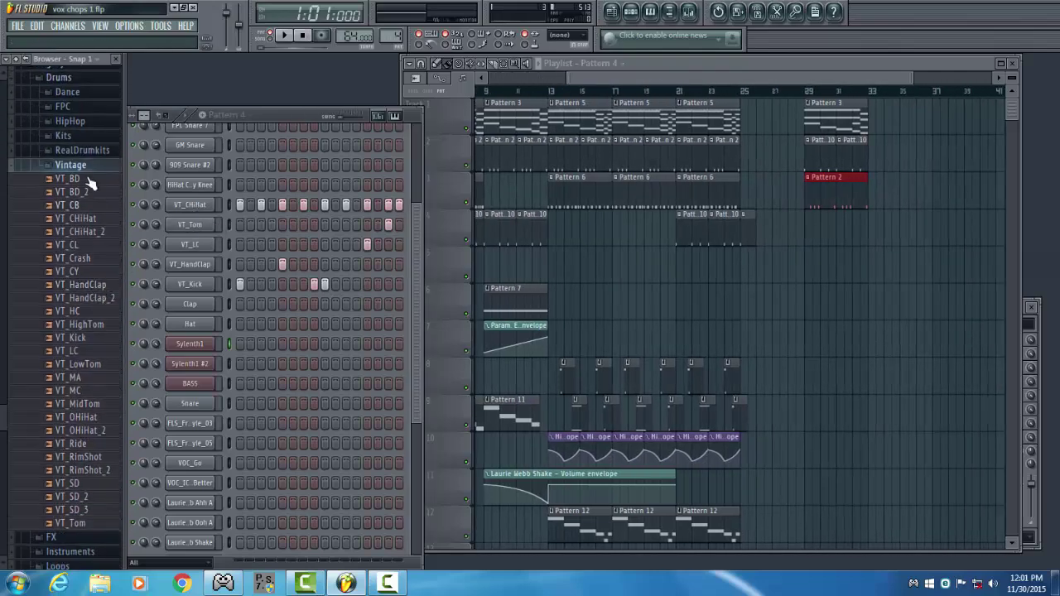
drag(846, 79, 770, 83)
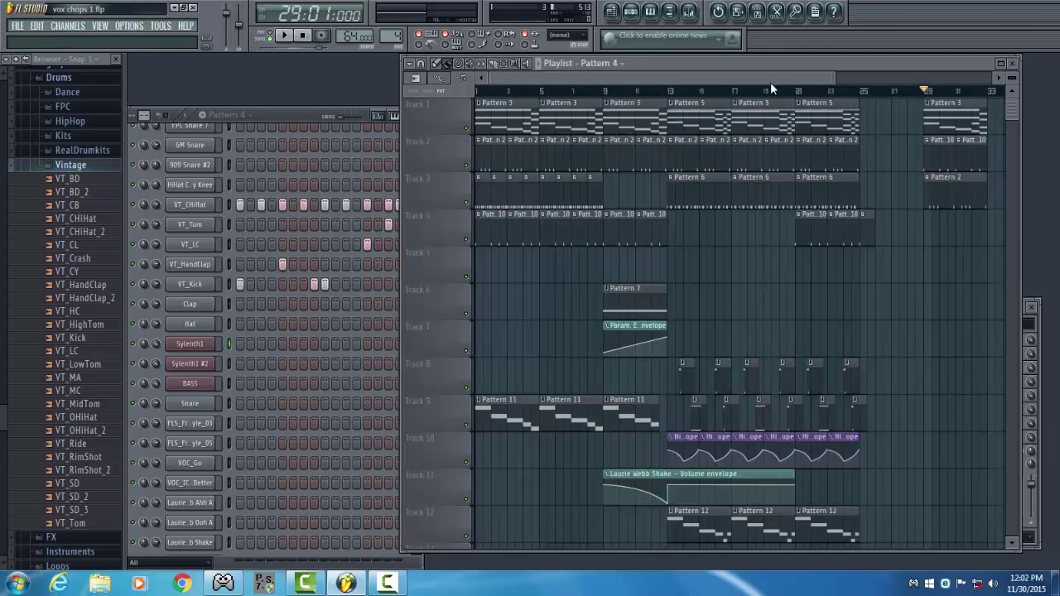
Play the arrangement from around bar 12.
click(661, 90)
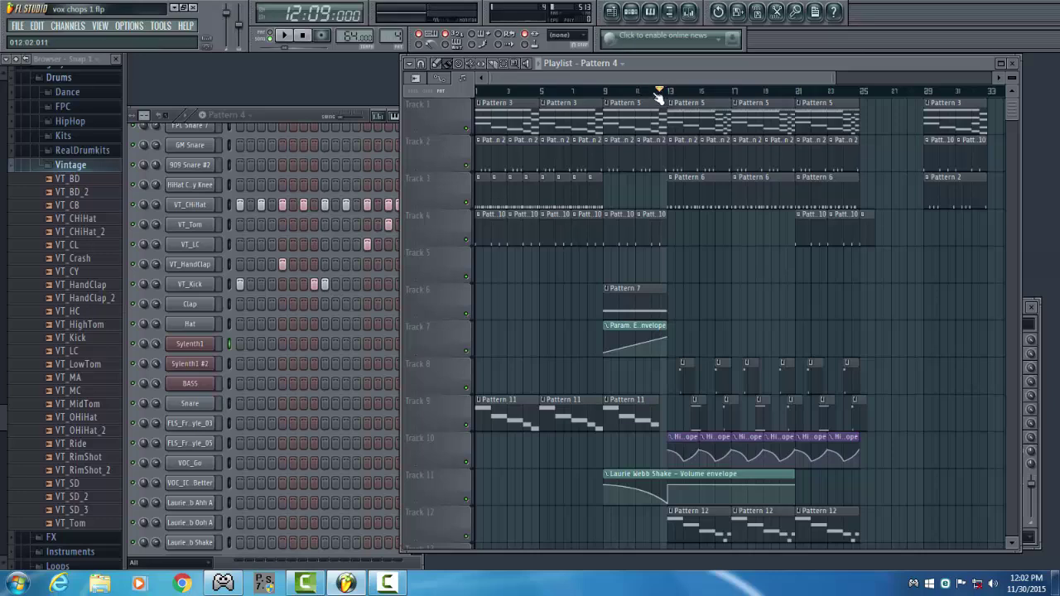
key(space)
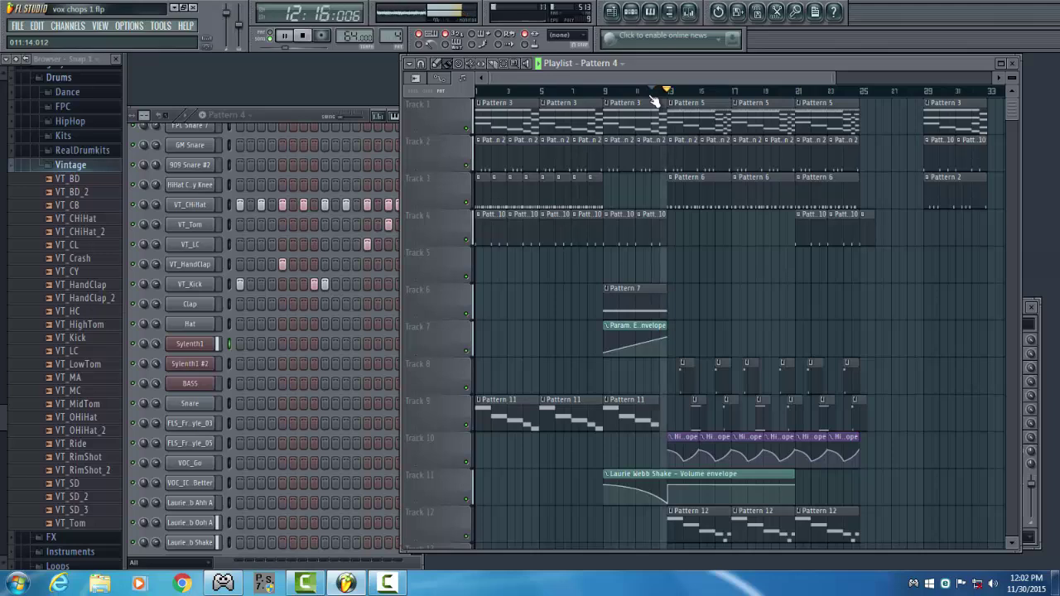
click(269, 116)
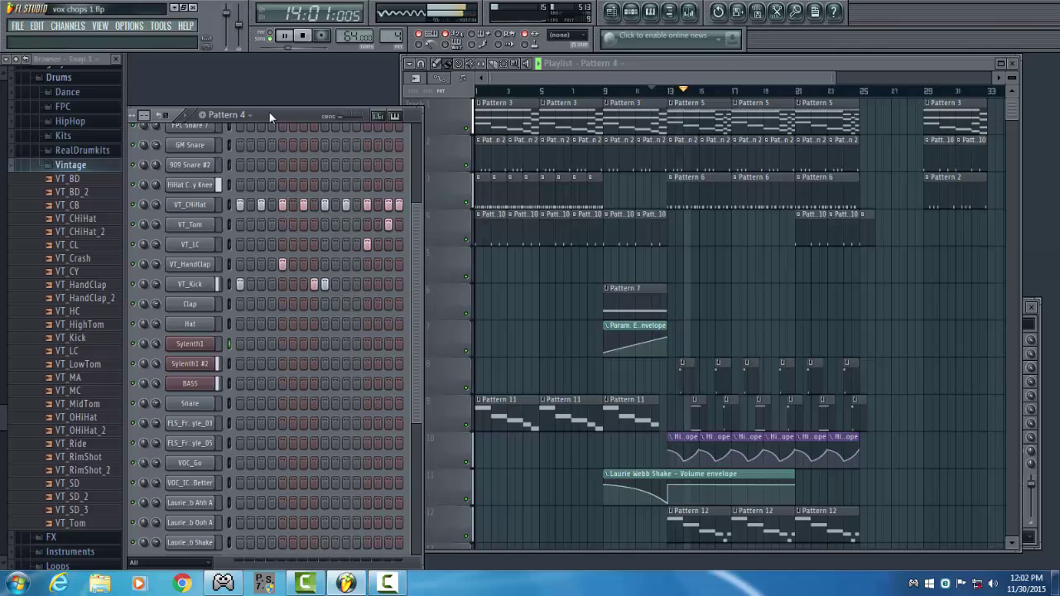
Step to Pattern 6 and back to Pattern 5, then open Sylenth1 #2's chord notes.
key(KP_Add)
key(KP_Add)
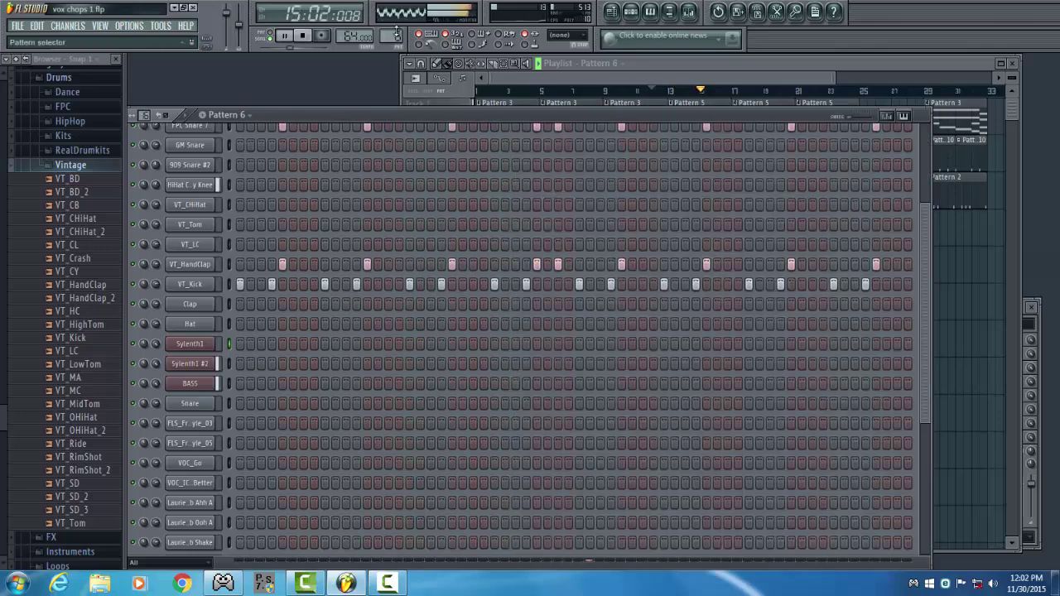
click(866, 63)
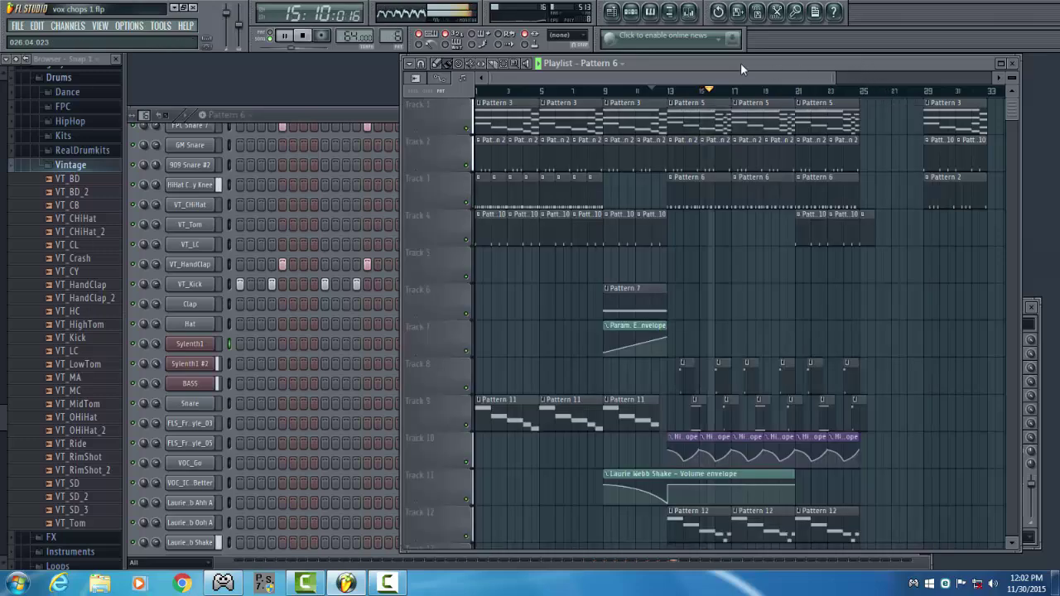
key(KP_Subtract)
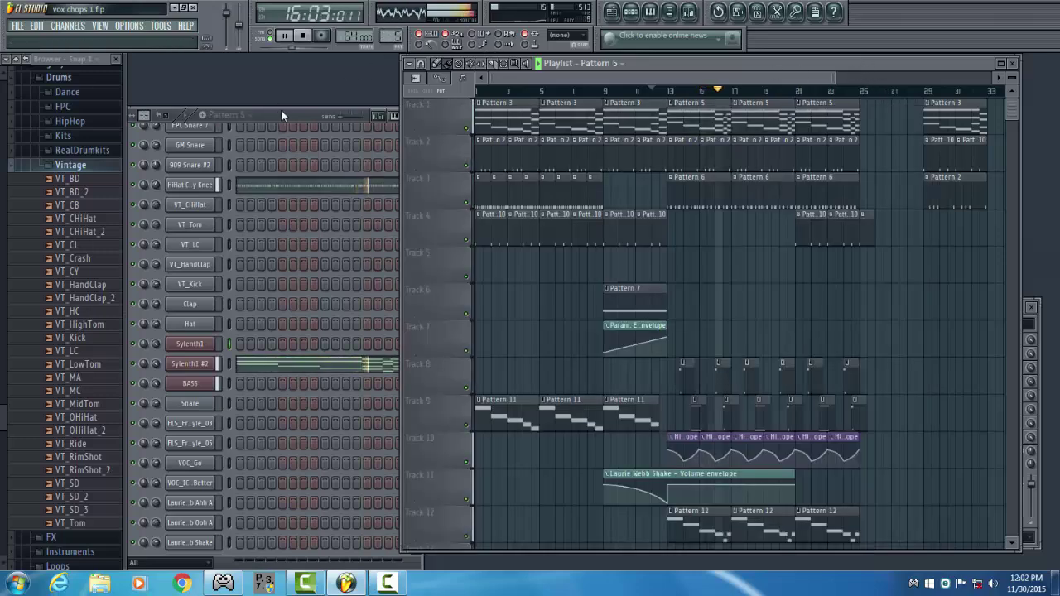
click(281, 112)
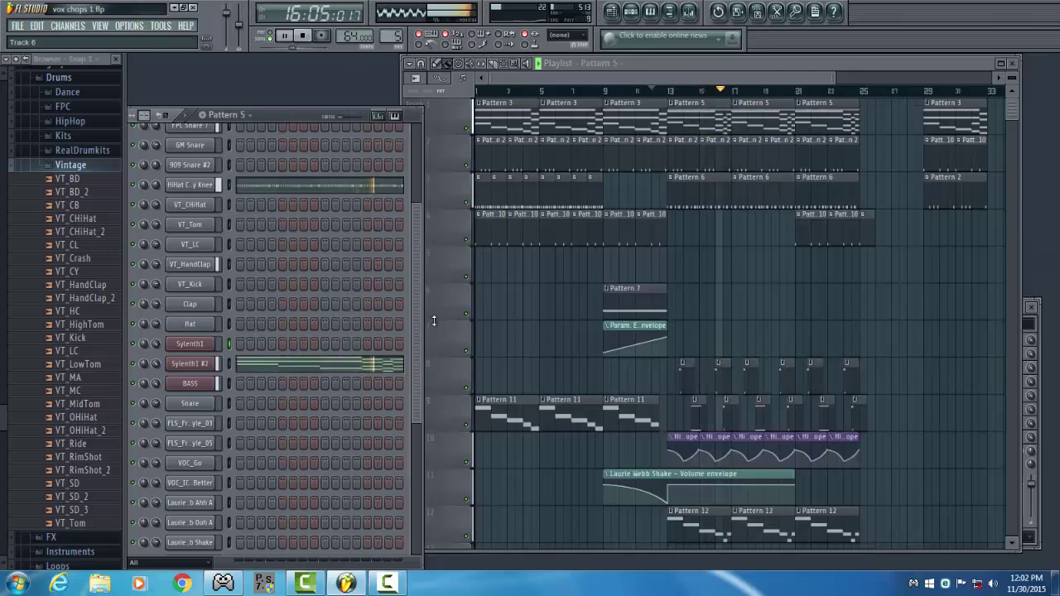
click(382, 366)
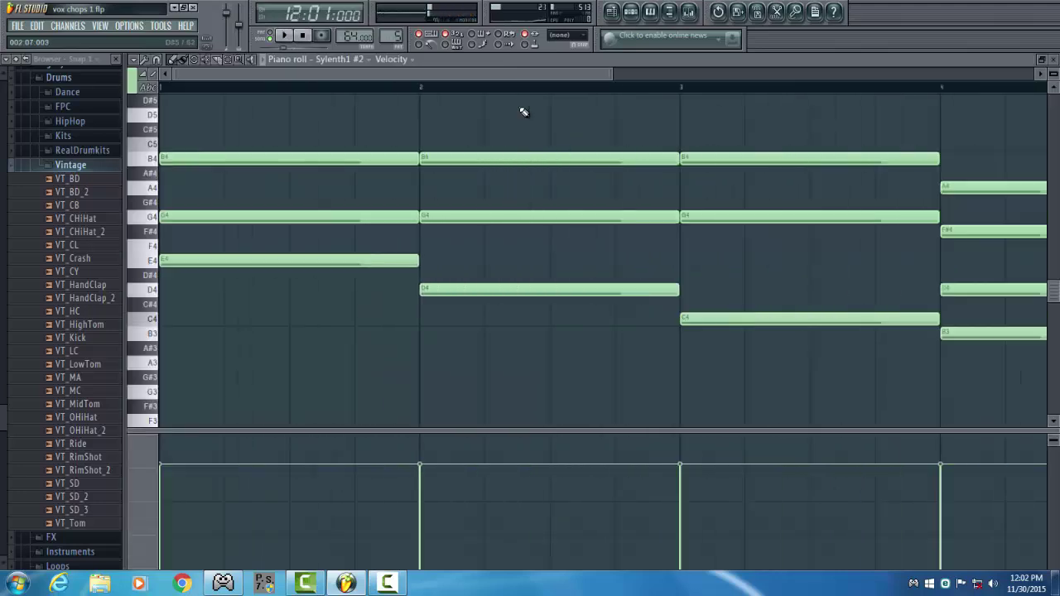
Zoom out on the HiHat Closed 005 Ashy Knee C5 roll, play and stop it, then close the piano roll.
scroll(517, 106, down, 2)
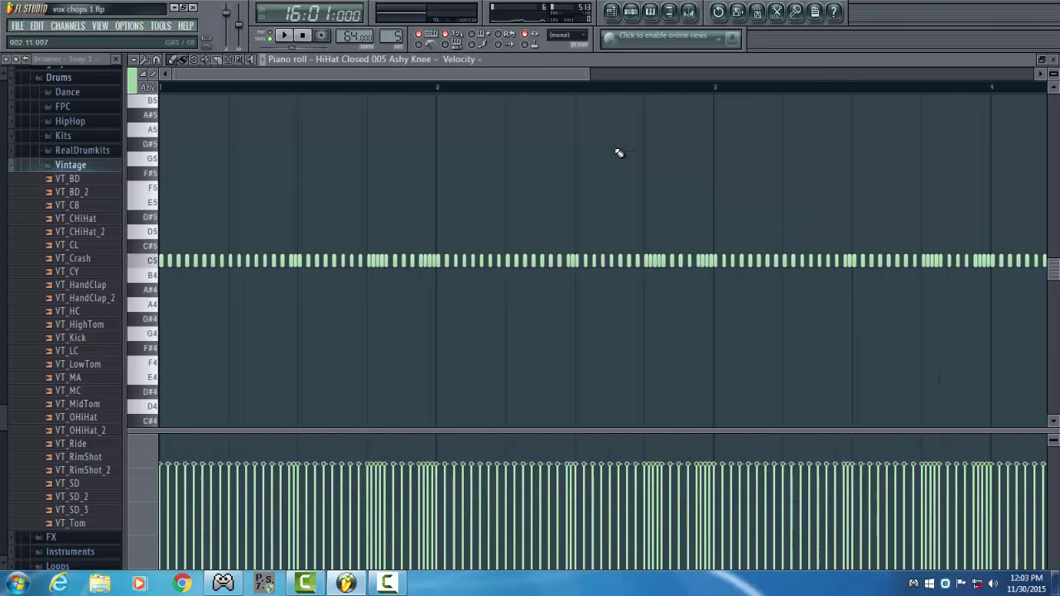
scroll(619, 153, down, 2)
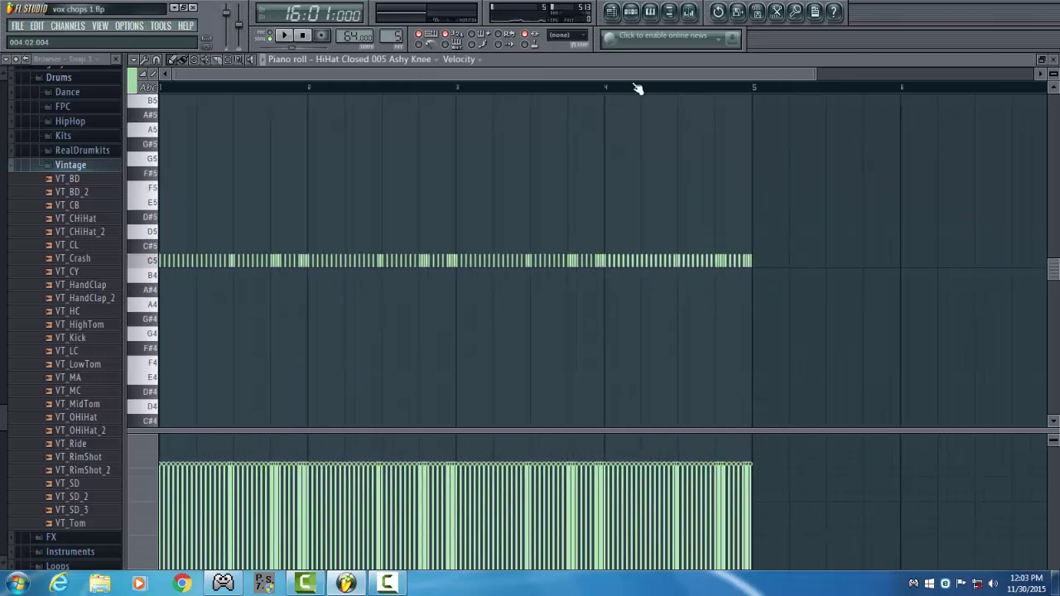
click(284, 35)
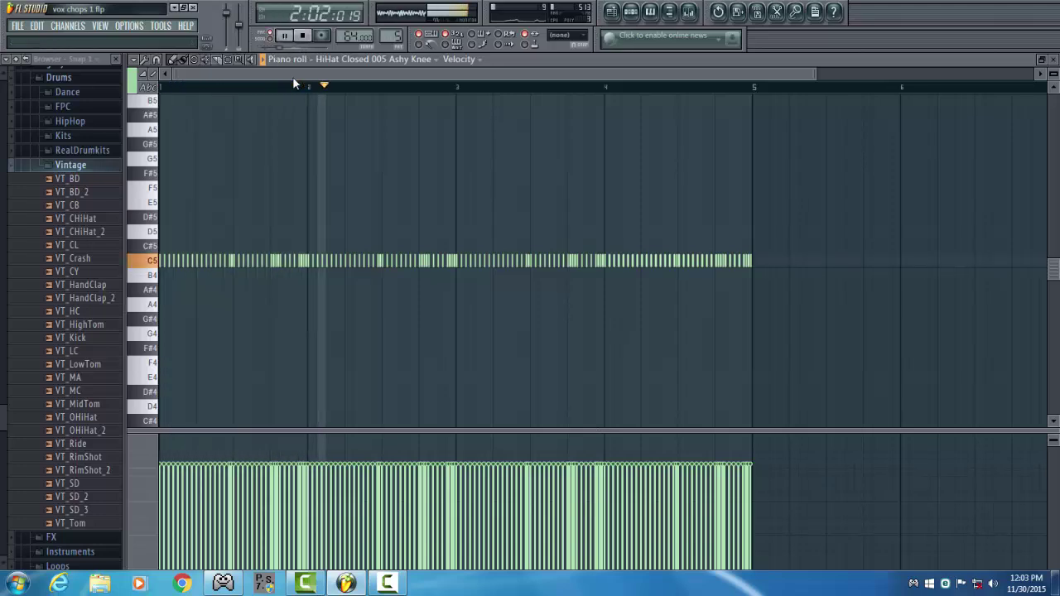
key(space)
key(F7)
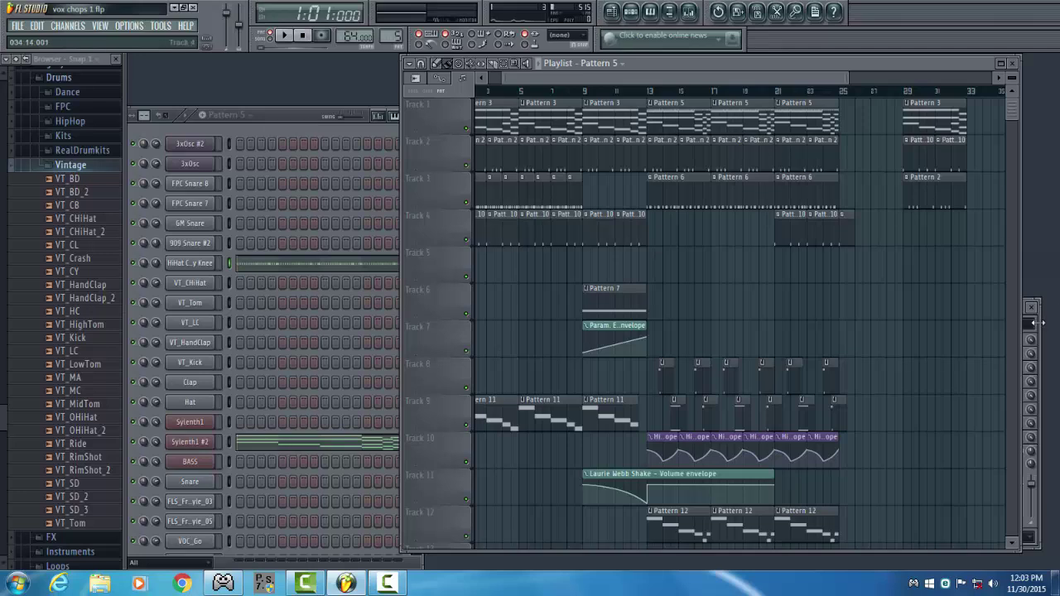
Open the Mixer, check Edison's Regions menu in the Master FX slot, then close Edison.
key(F9)
click(919, 352)
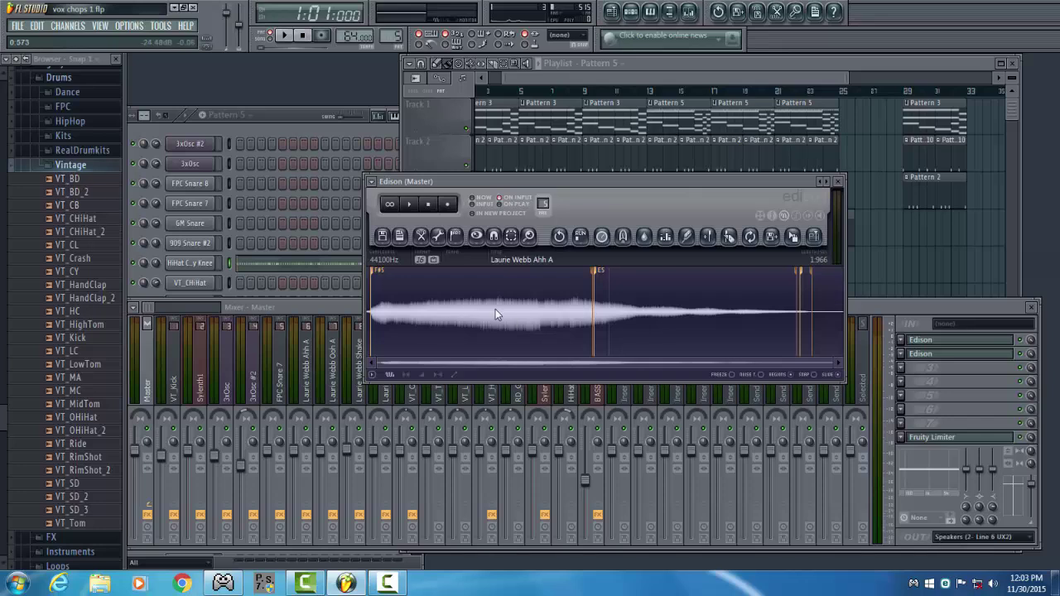
click(456, 237)
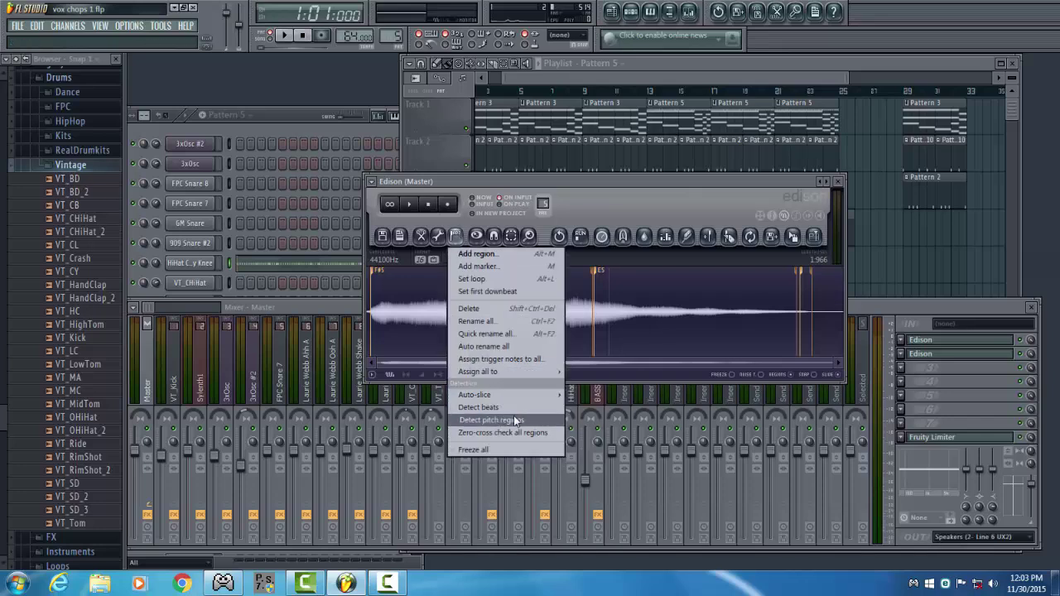
click(838, 180)
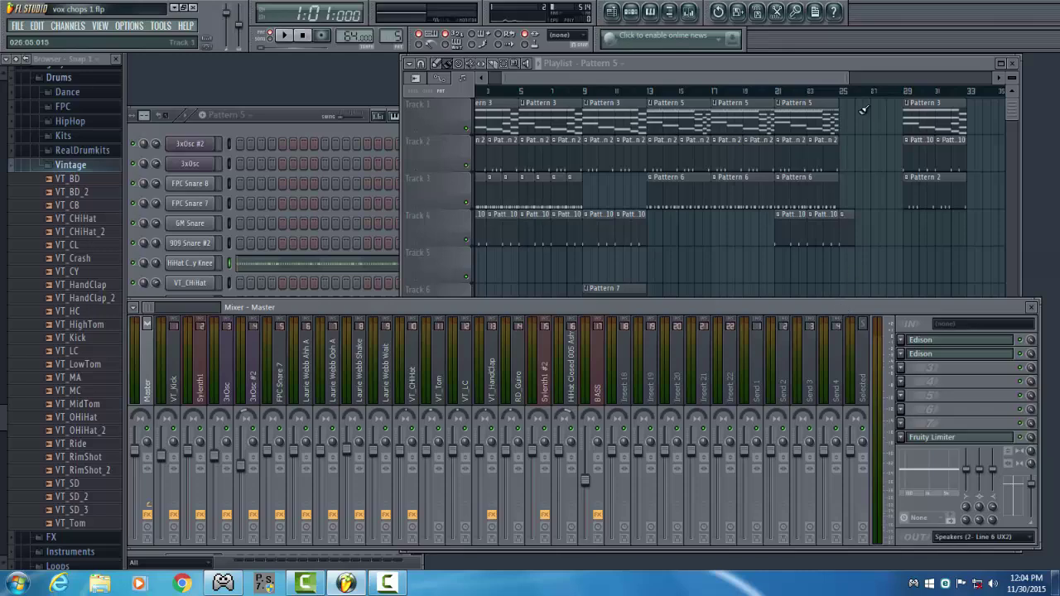
Bring the Playlist in front of the Mixer and nudge its scrollbar slightly left.
click(828, 74)
mouse_move(824, 76)
mouse_down()
mouse_move(780, 76)
mouse_move(828, 75)
mouse_up()
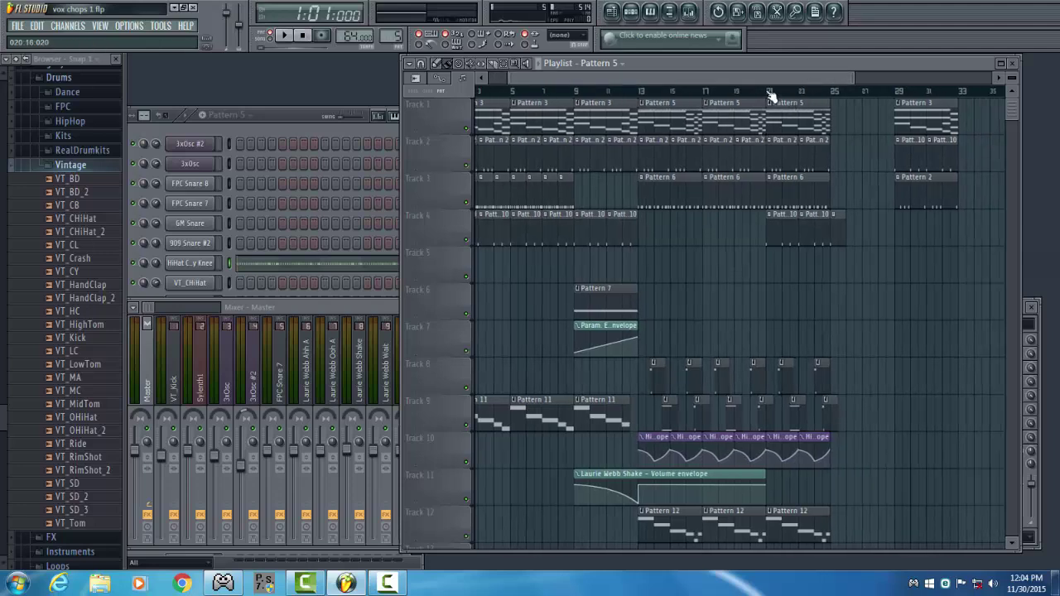